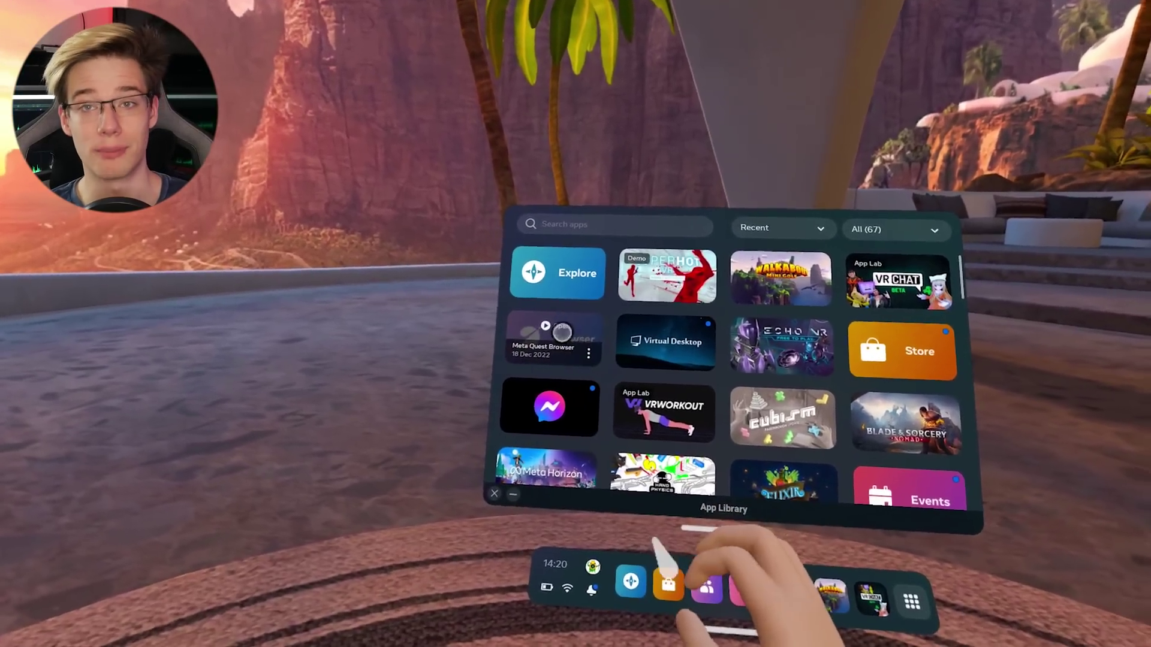
Step: Open Meta Quest Browser and search the web for "mobile vr station"
{"action": "left_click", "coordinate": [562, 332]}
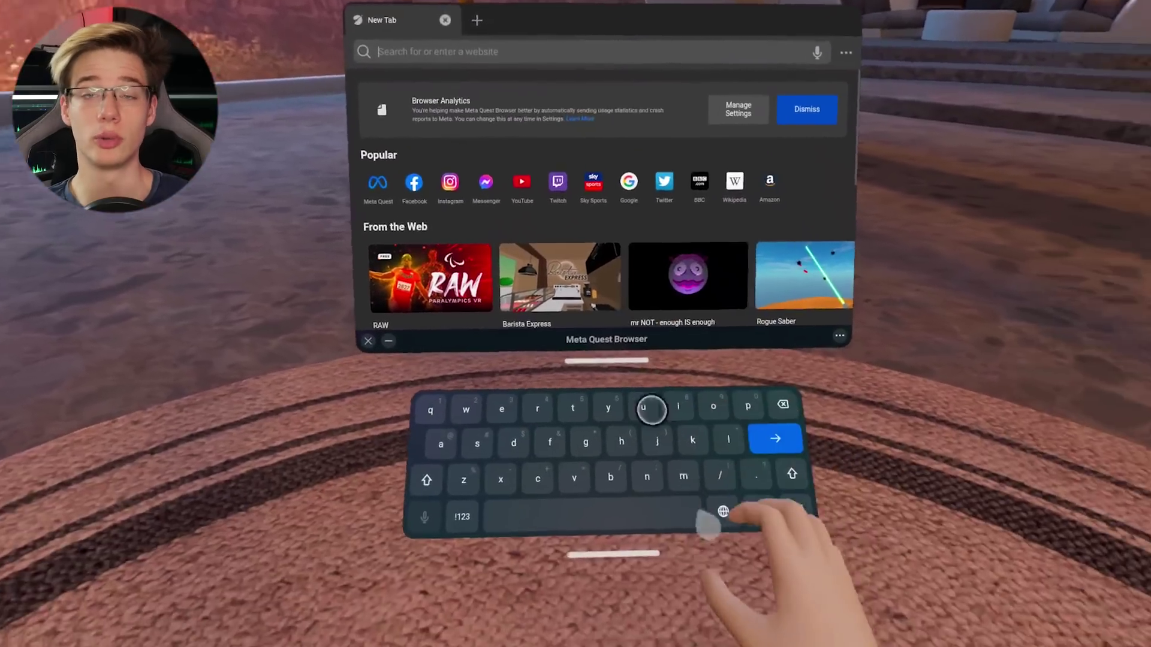
{"action": "type", "text": "mobile vr"}
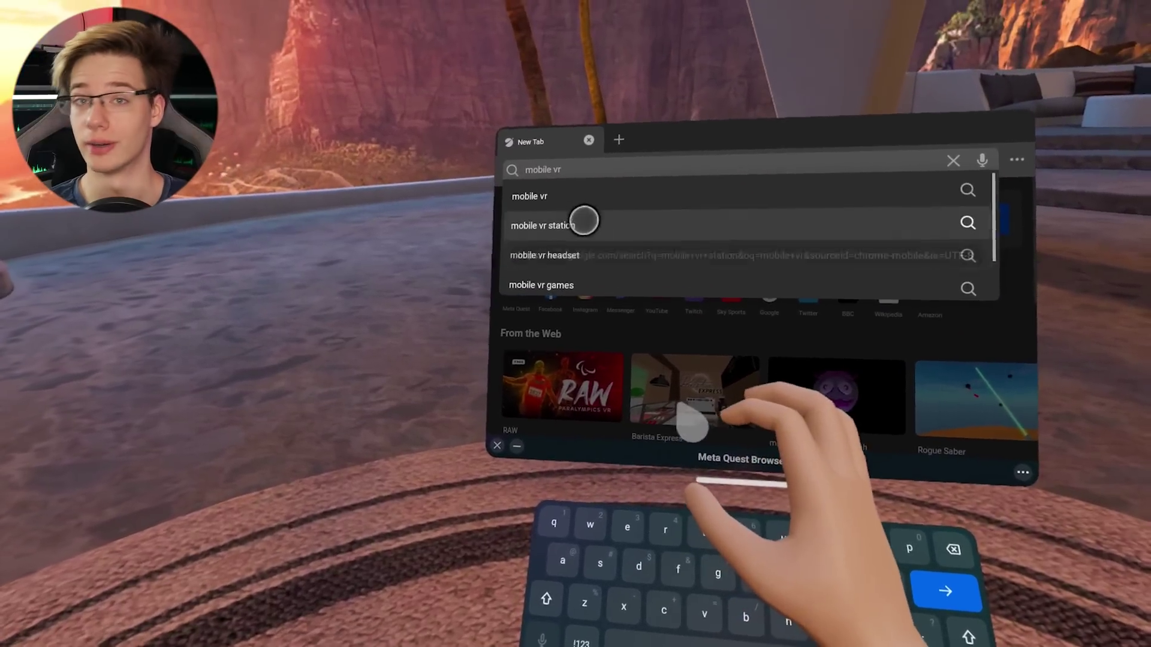
{"action": "left_click", "coordinate": [527, 118]}
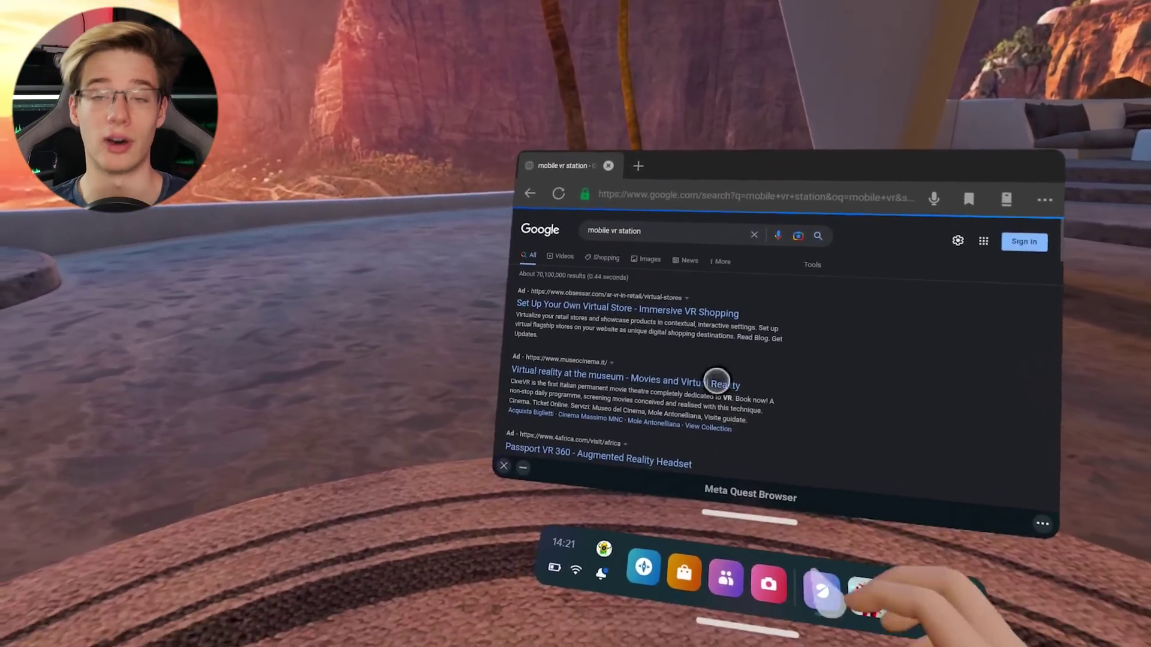
{"action": "scroll", "coordinate": [717, 381], "scroll_direction": "down", "scroll_amount": 4}
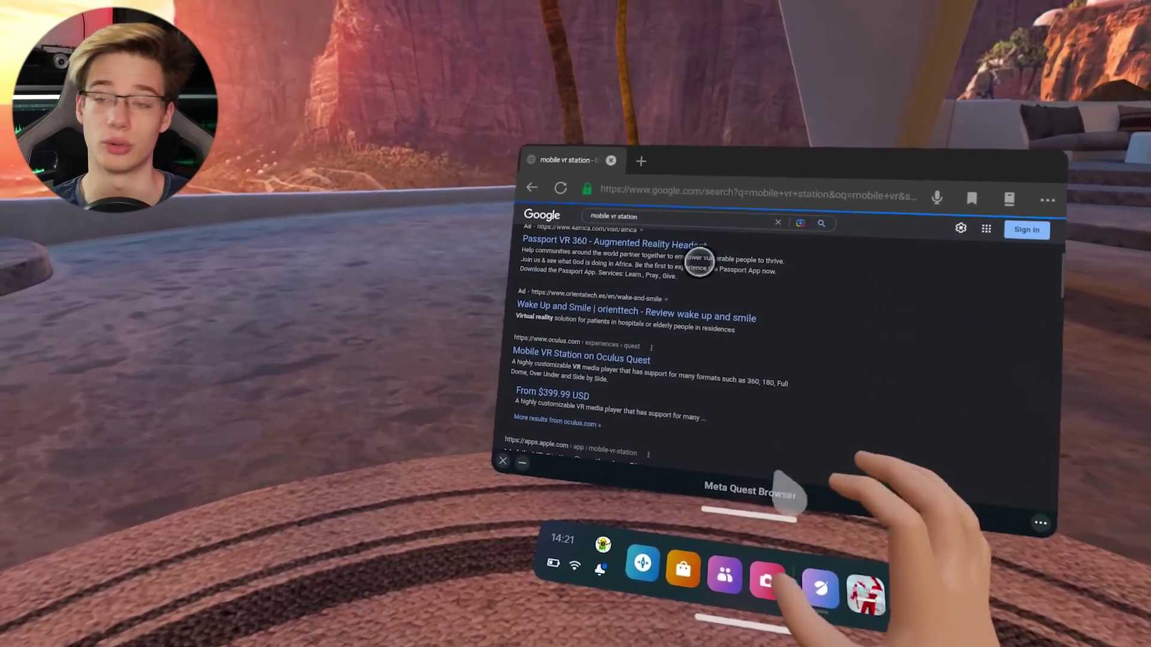
Step: Open Mobile VR Station in the Store, acknowledge the App Lab notice and get the app
{"action": "left_click", "coordinate": [682, 569]}
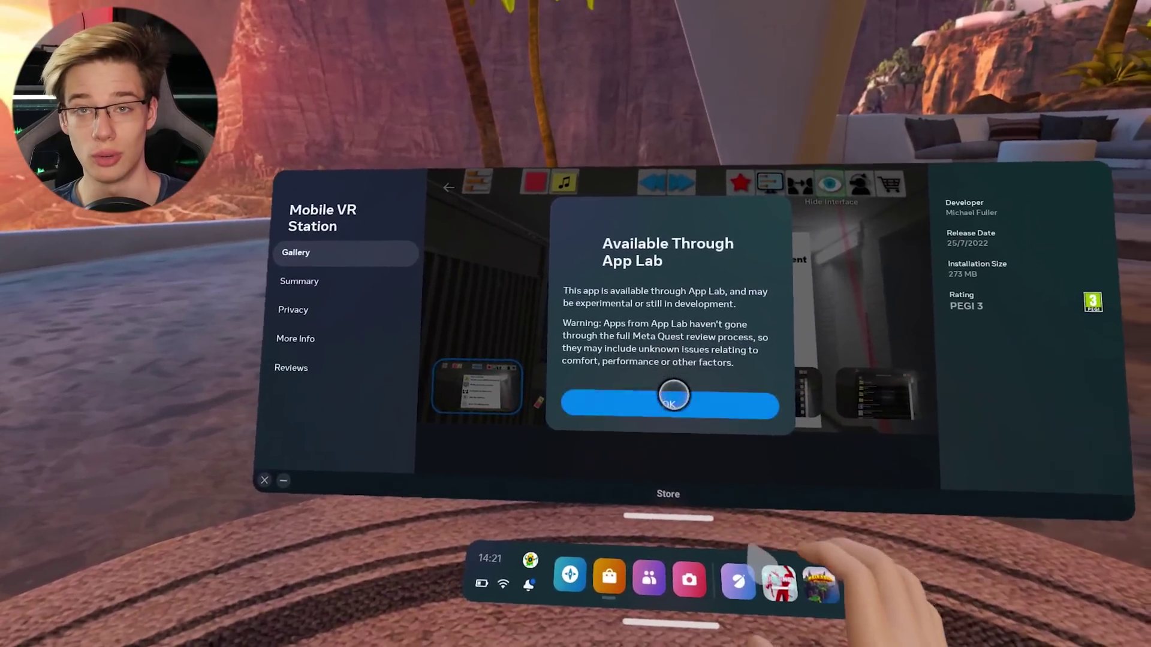
{"action": "left_click", "coordinate": [664, 414]}
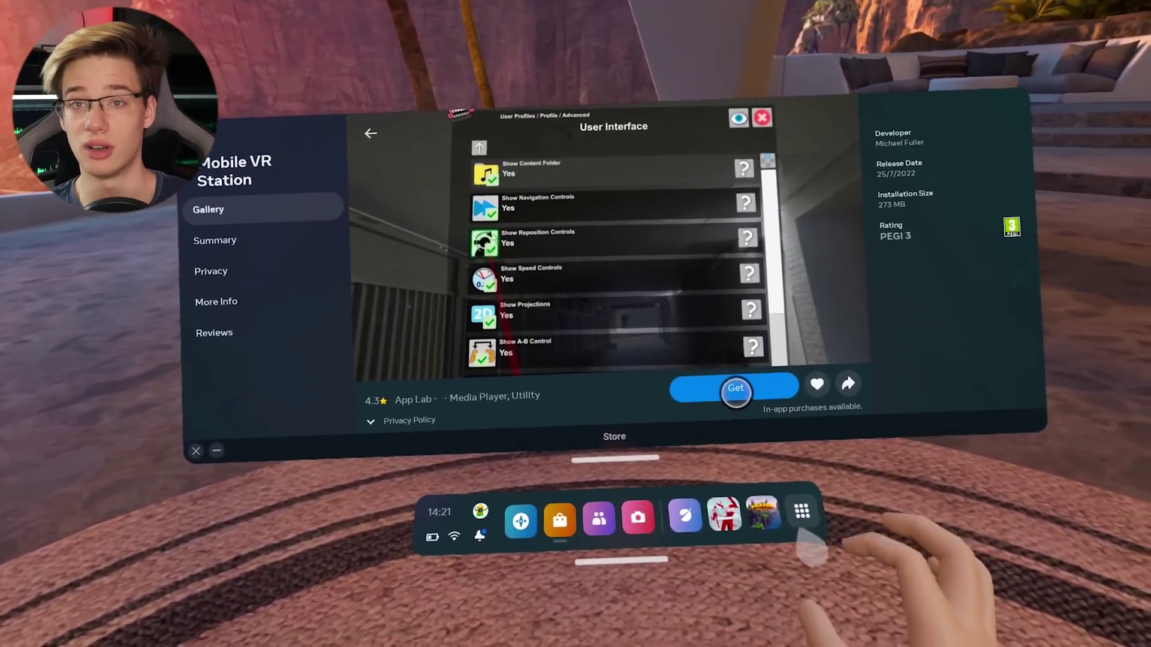
{"action": "left_click", "coordinate": [735, 398]}
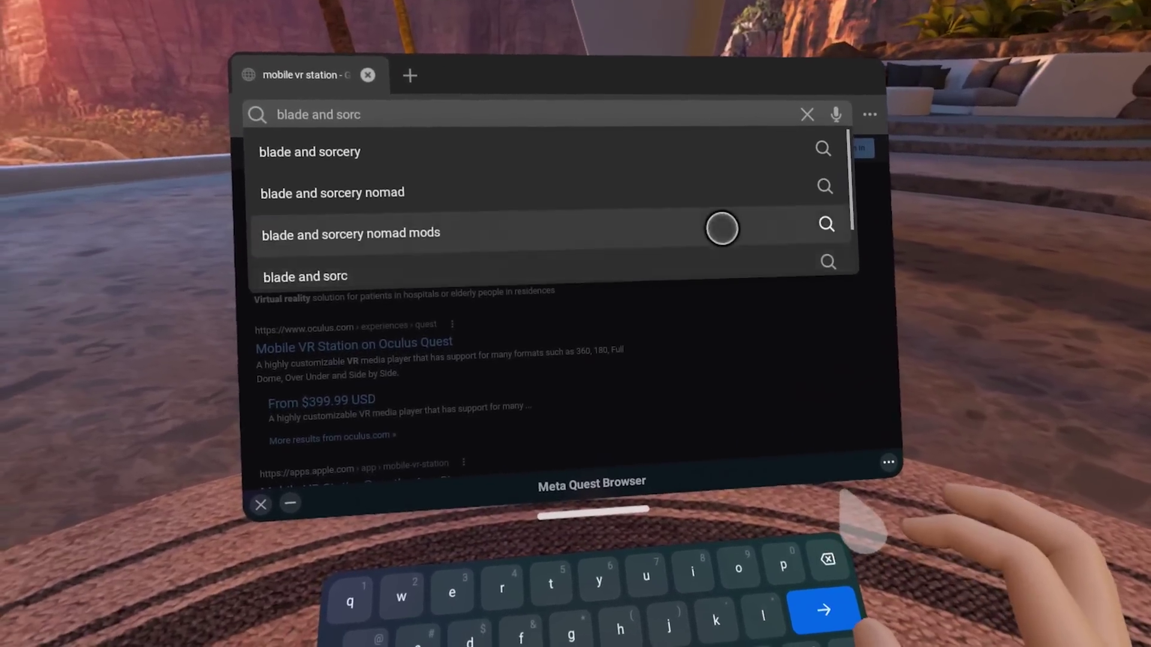
Step: Search the web for "blade and sorcery nomad mods" and open the required Lightsaber Legends (U11) mod page on Nexus Mods
{"action": "left_click", "coordinate": [722, 228]}
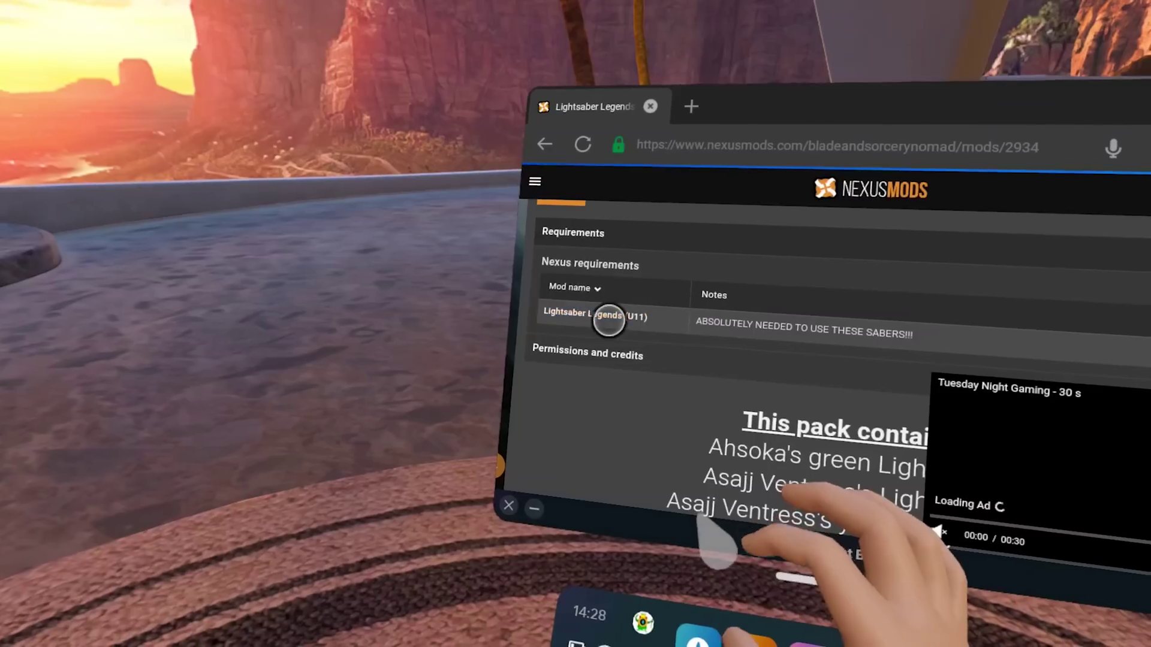
{"action": "left_click", "coordinate": [605, 316]}
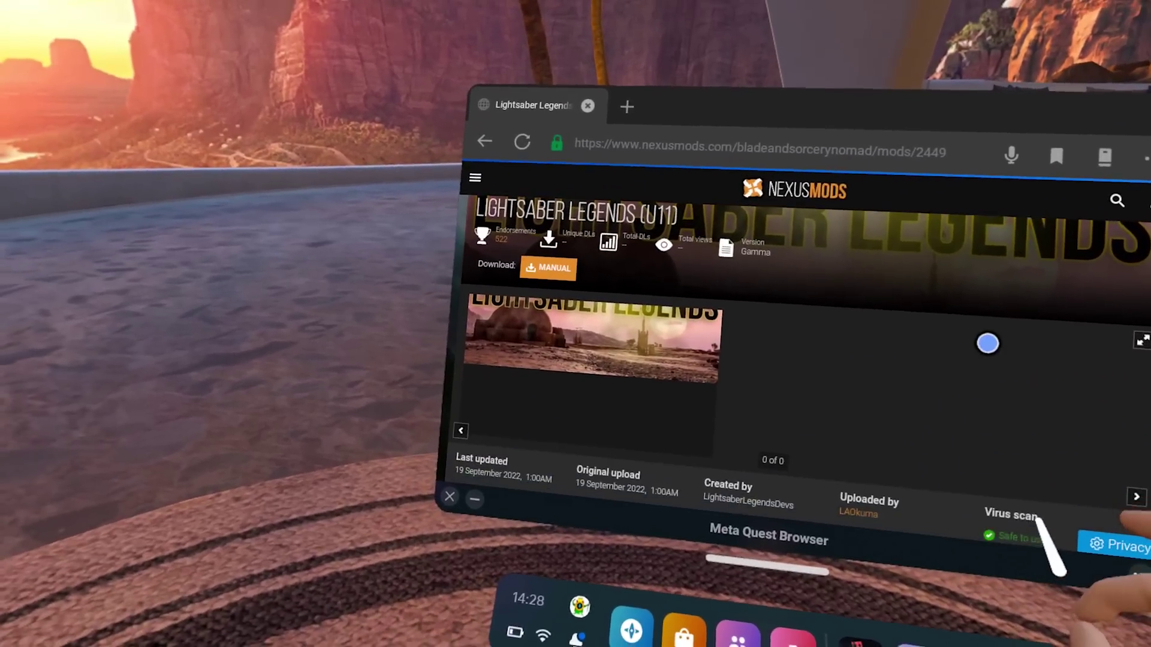
{"action": "scroll", "coordinate": [988, 344], "scroll_direction": "down", "scroll_amount": 5}
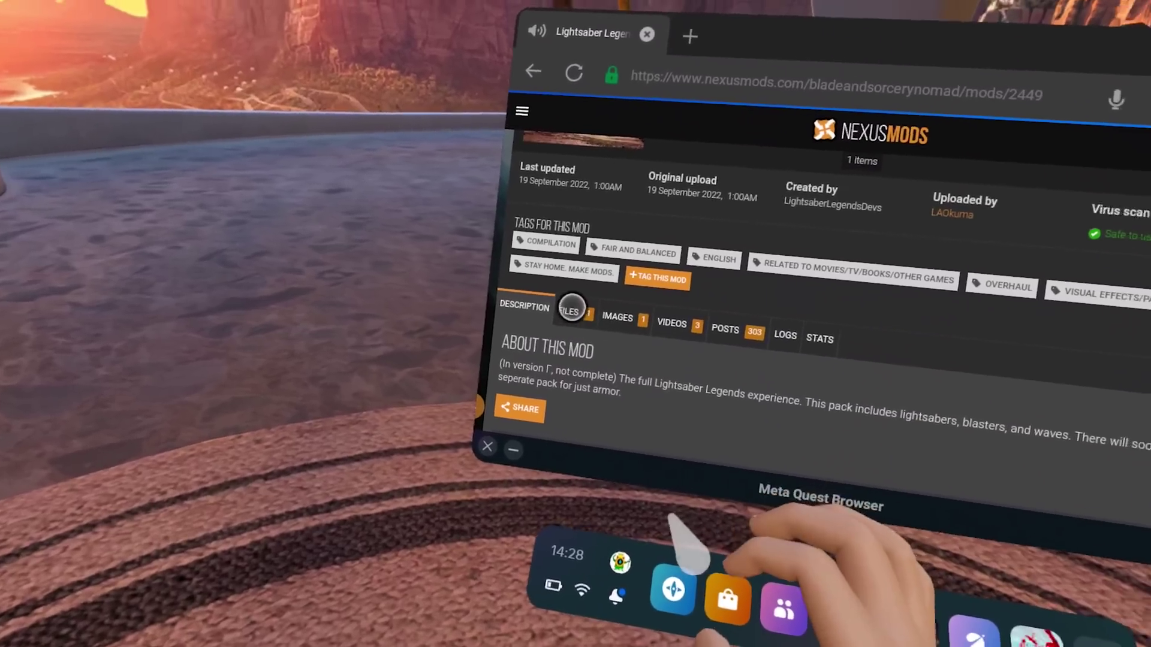
Step: Download the Lightsaber Legends file from the mod's files using the slow download option
{"action": "left_click", "coordinate": [571, 310]}
{"action": "scroll", "coordinate": [739, 419], "scroll_direction": "down", "scroll_amount": 5}
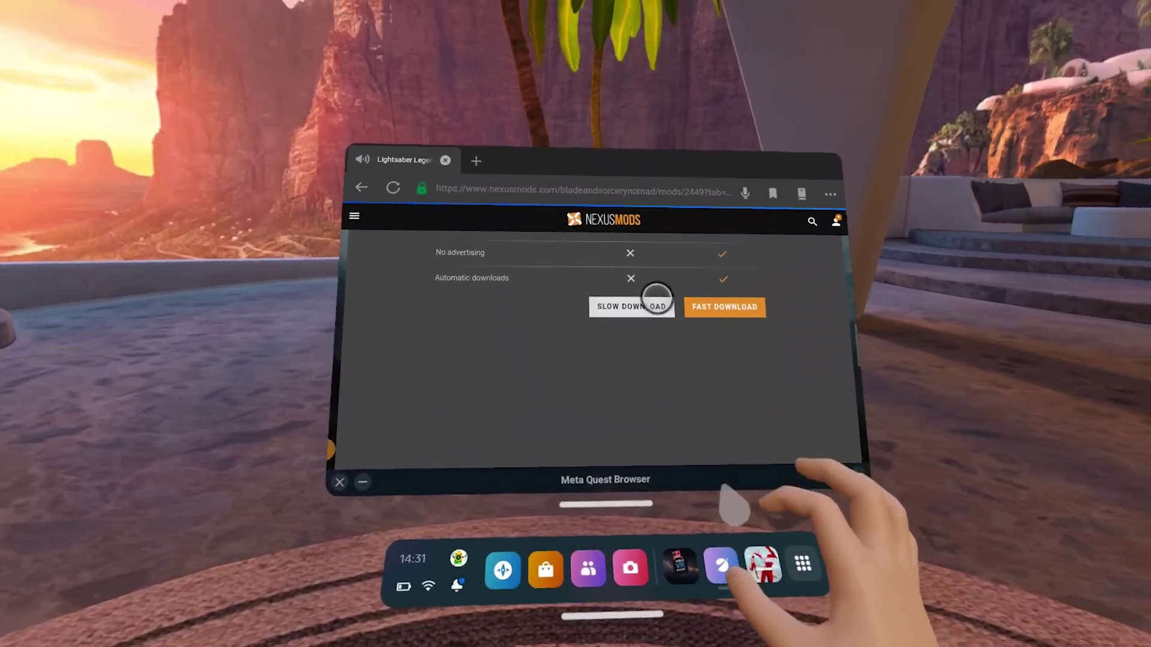
{"action": "left_click", "coordinate": [656, 299]}
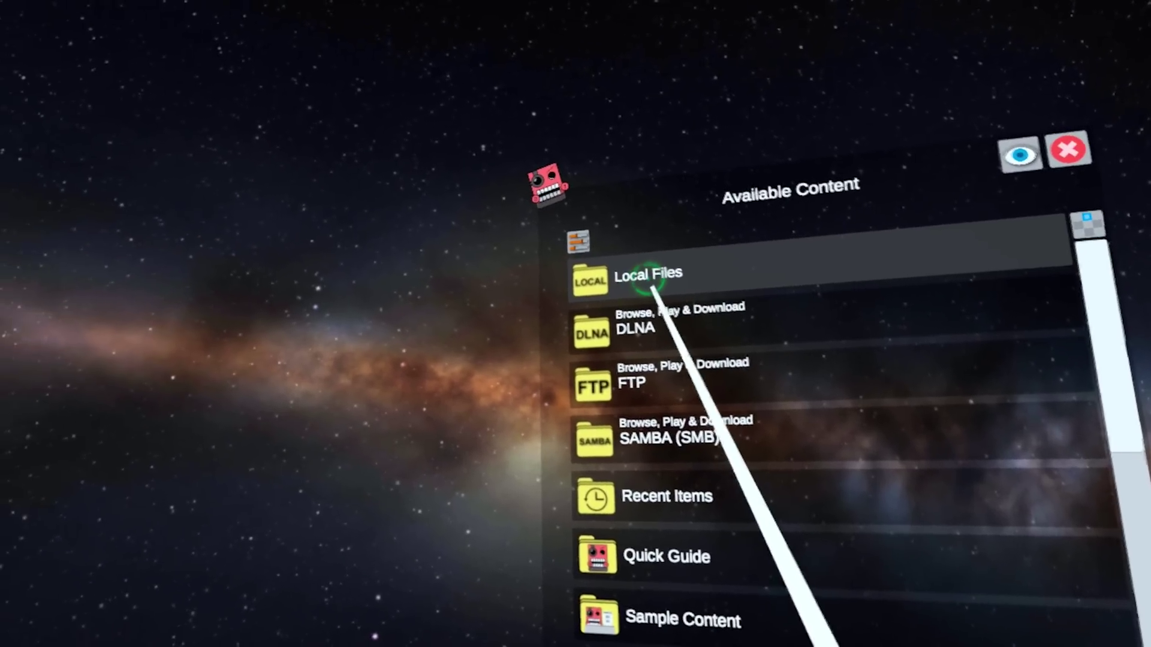
Step: Switch to Mobile VR Station, browse local files to the Download folder and turn on file management there
{"action": "left_click", "coordinate": [653, 281]}
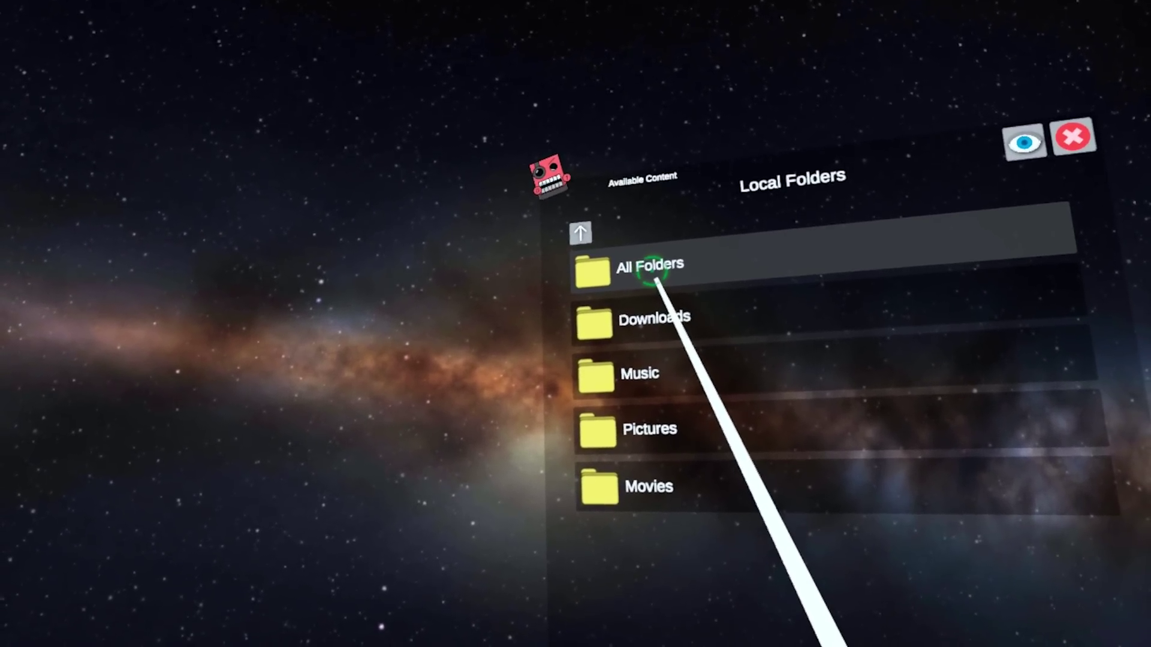
{"action": "left_click", "coordinate": [654, 265]}
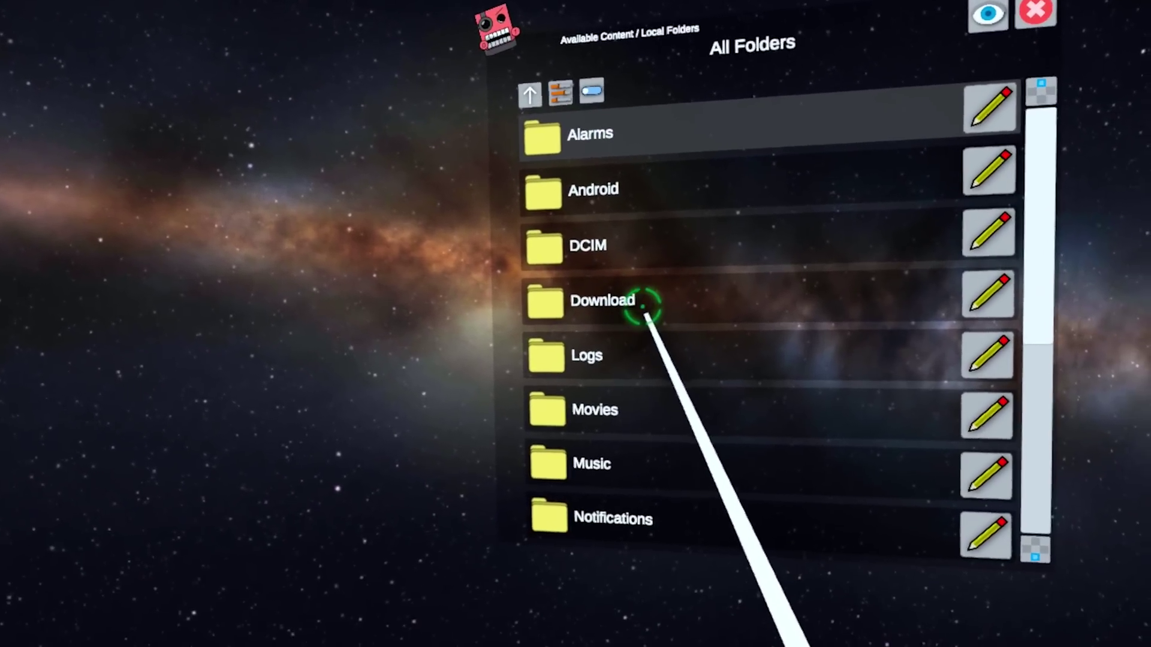
{"action": "left_click", "coordinate": [641, 305]}
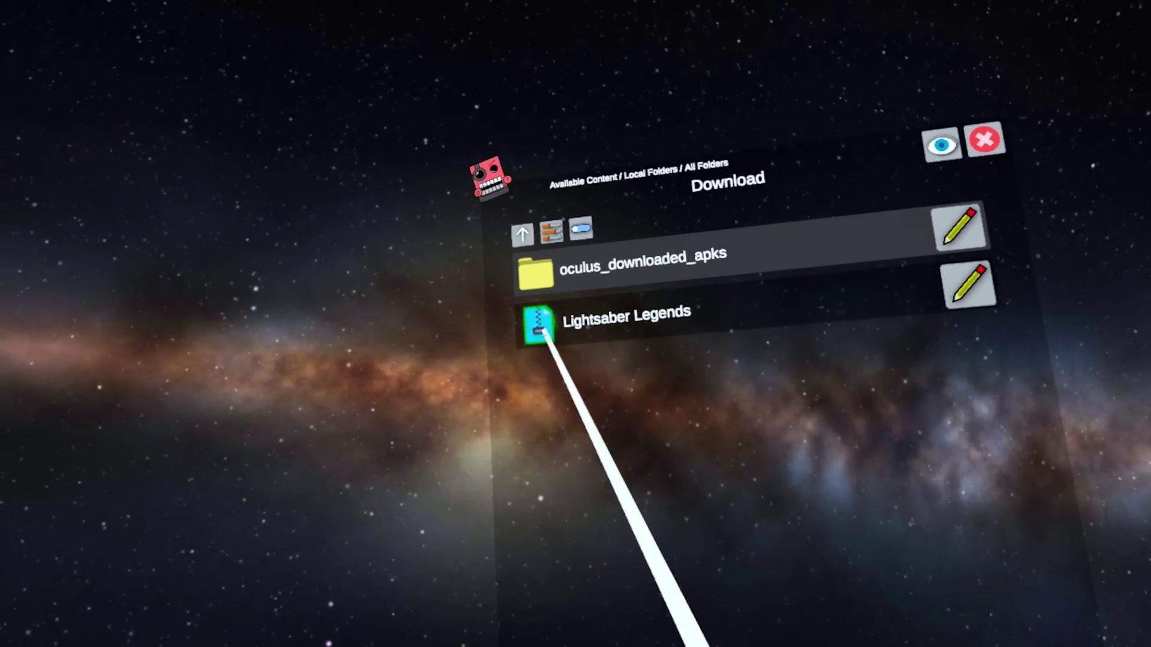
{"action": "left_click", "coordinate": [579, 223]}
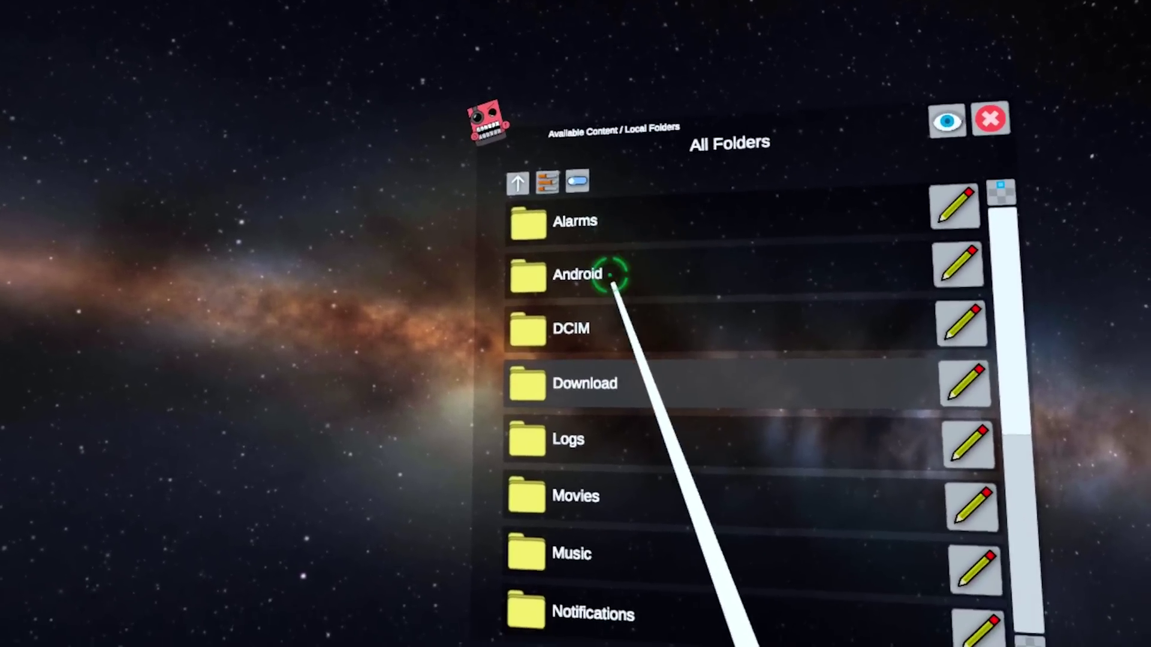
Step: Go to Android/data and open the com.Warpfrog.BladeAndSorcery folder
{"action": "left_click", "coordinate": [610, 275]}
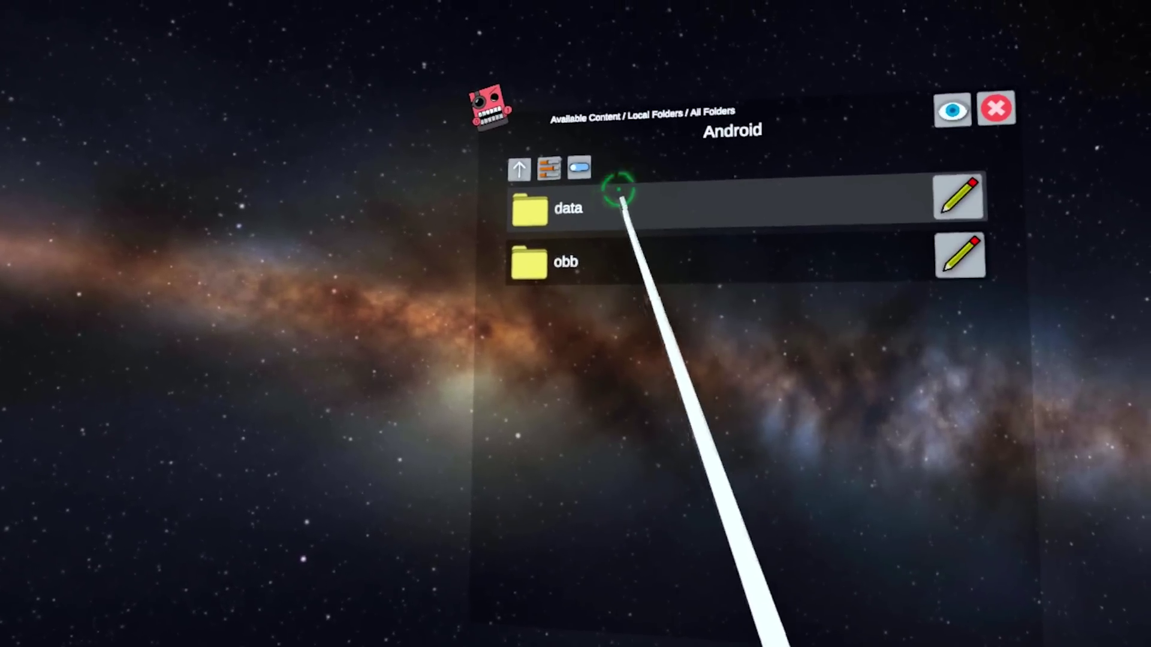
{"action": "left_click", "coordinate": [567, 210]}
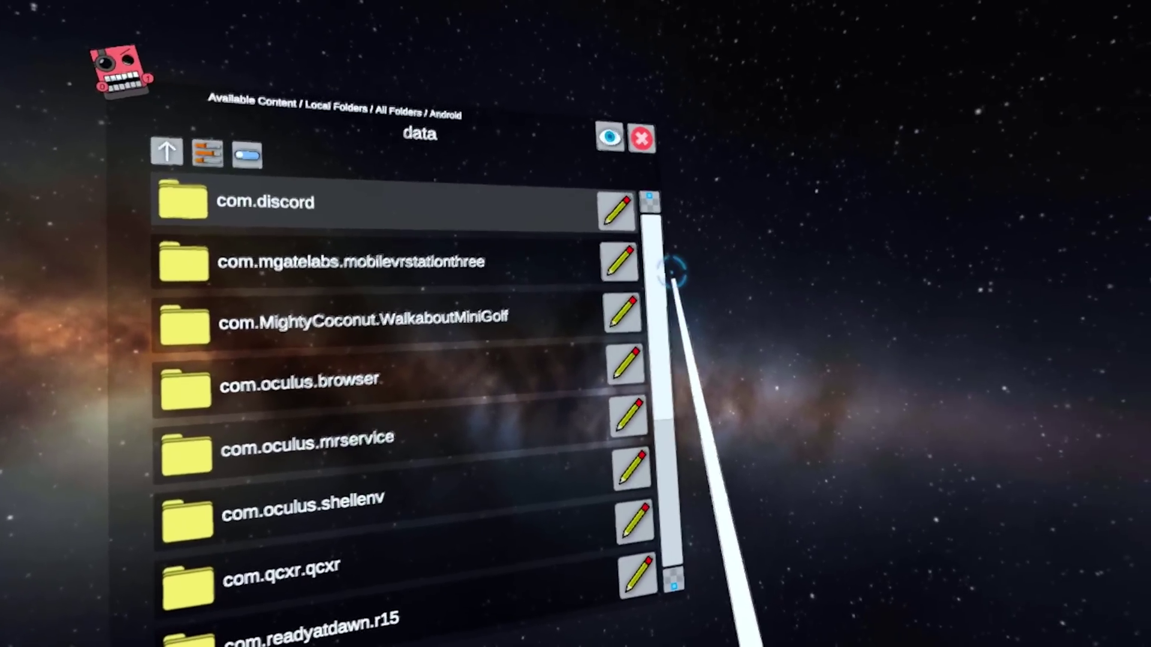
{"action": "left_click", "coordinate": [673, 580]}
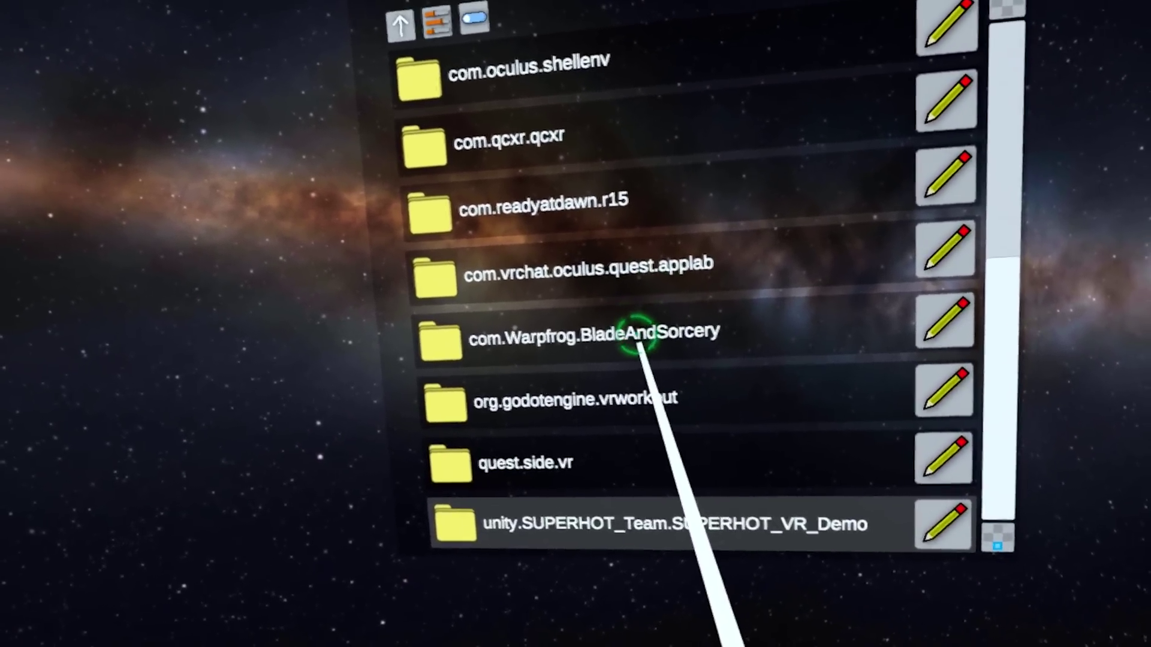
{"action": "left_click", "coordinate": [636, 334]}
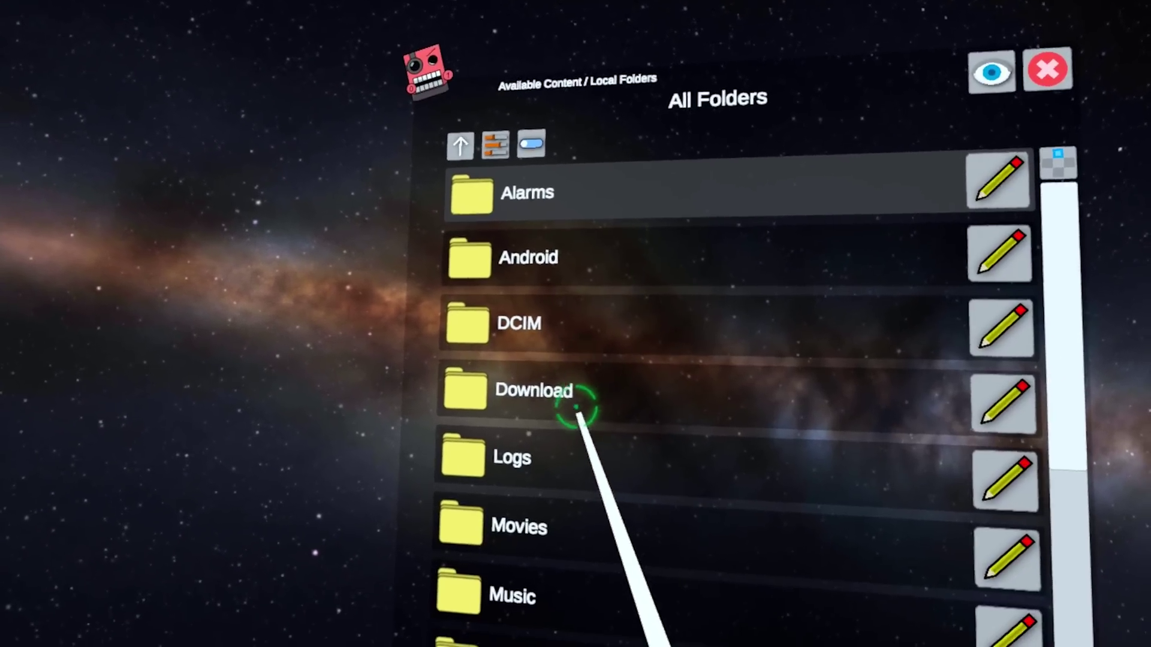
Step: Go from the Download folder to Android/data and open the Mods folder of com.StressLevelZero.BONELAB
{"action": "left_click", "coordinate": [576, 407]}
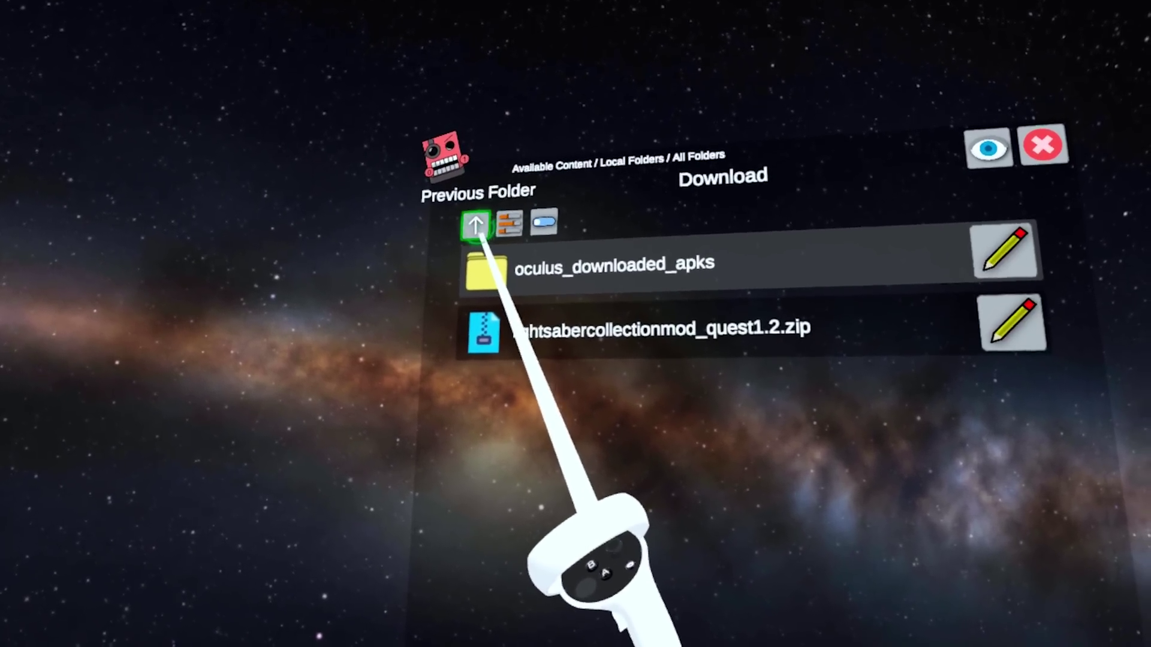
{"action": "left_click", "coordinate": [475, 225]}
{"action": "left_click", "coordinate": [570, 326]}
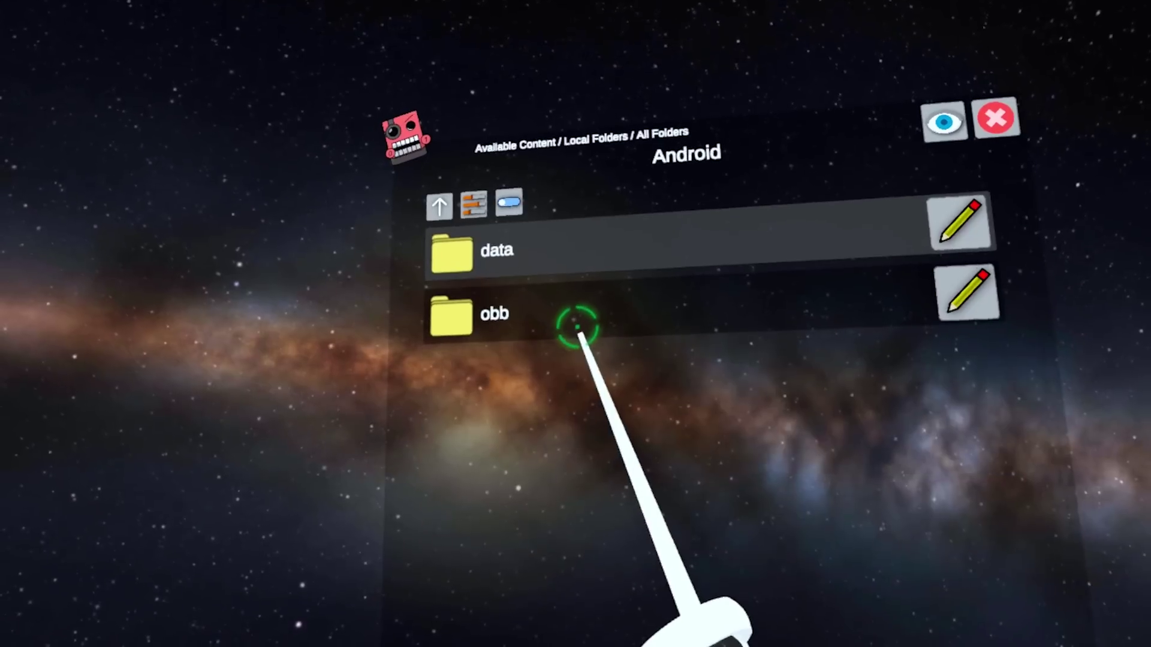
{"action": "left_click", "coordinate": [568, 262]}
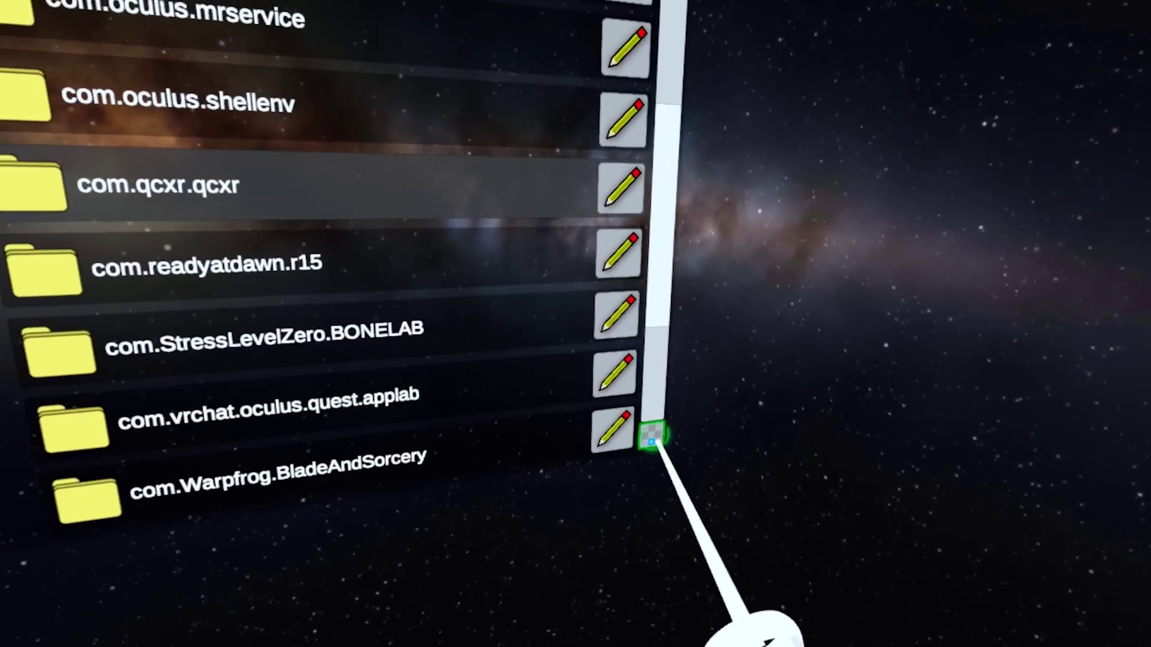
{"action": "left_click", "coordinate": [652, 435]}
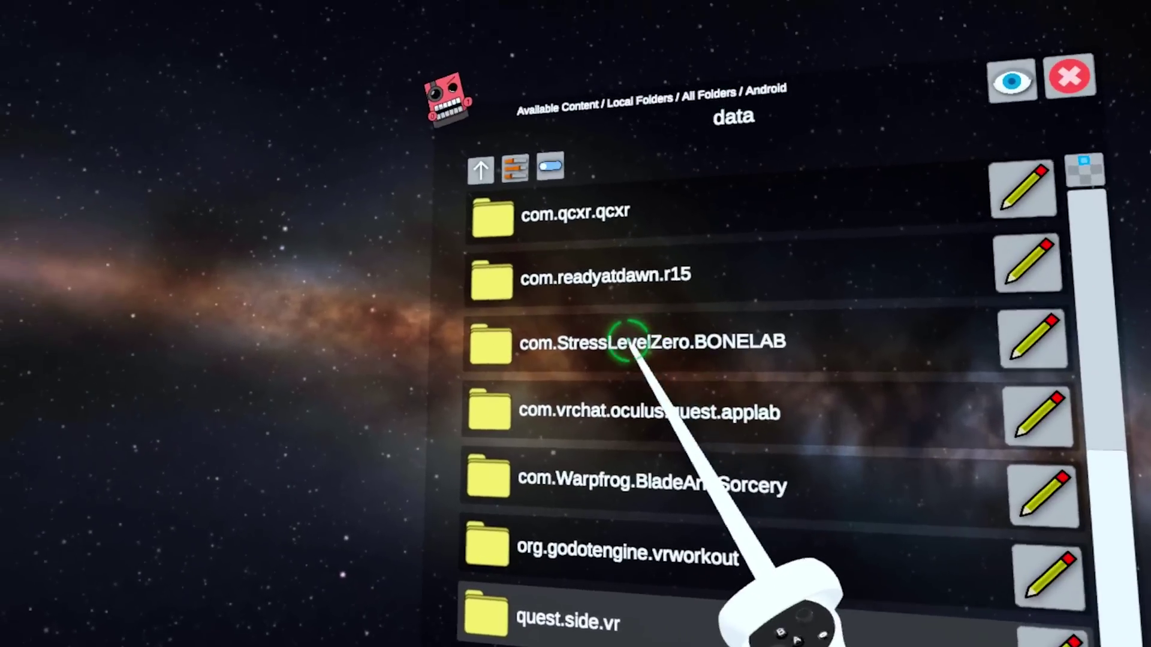
{"action": "left_click", "coordinate": [628, 341]}
{"action": "left_click", "coordinate": [606, 360]}
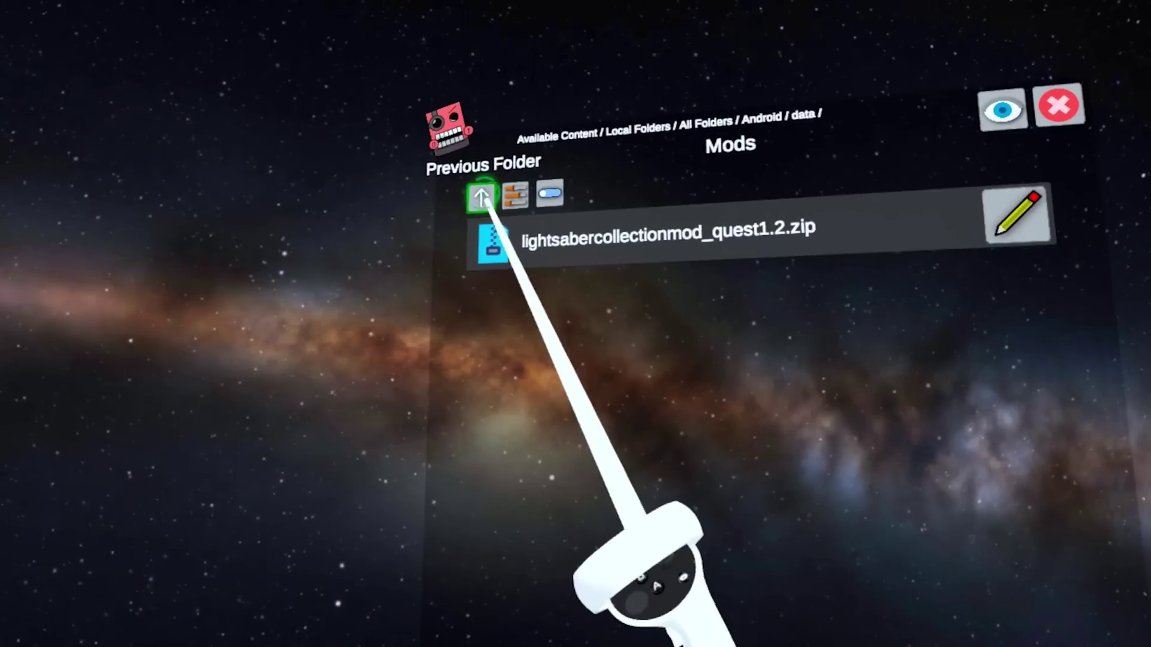
Step: Extract lightsabercollectionmod_quest1.2.zip in the Mods folder, switch to BONELAB and accept its modding warning
{"action": "left_click", "coordinate": [502, 248]}
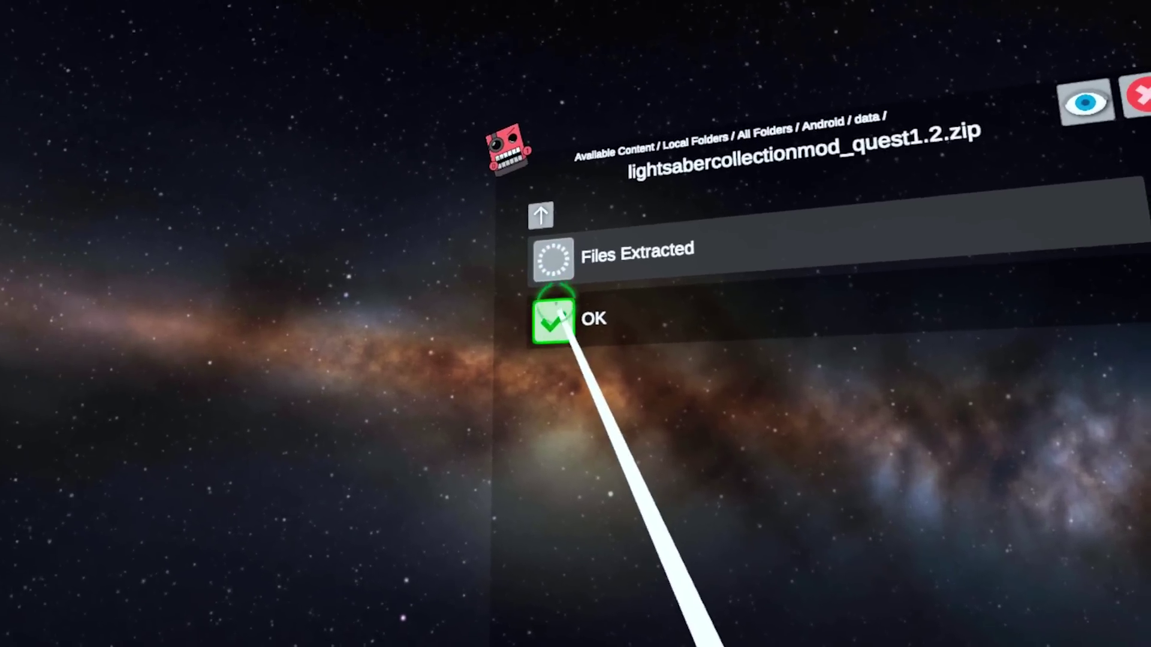
{"action": "left_click", "coordinate": [445, 303]}
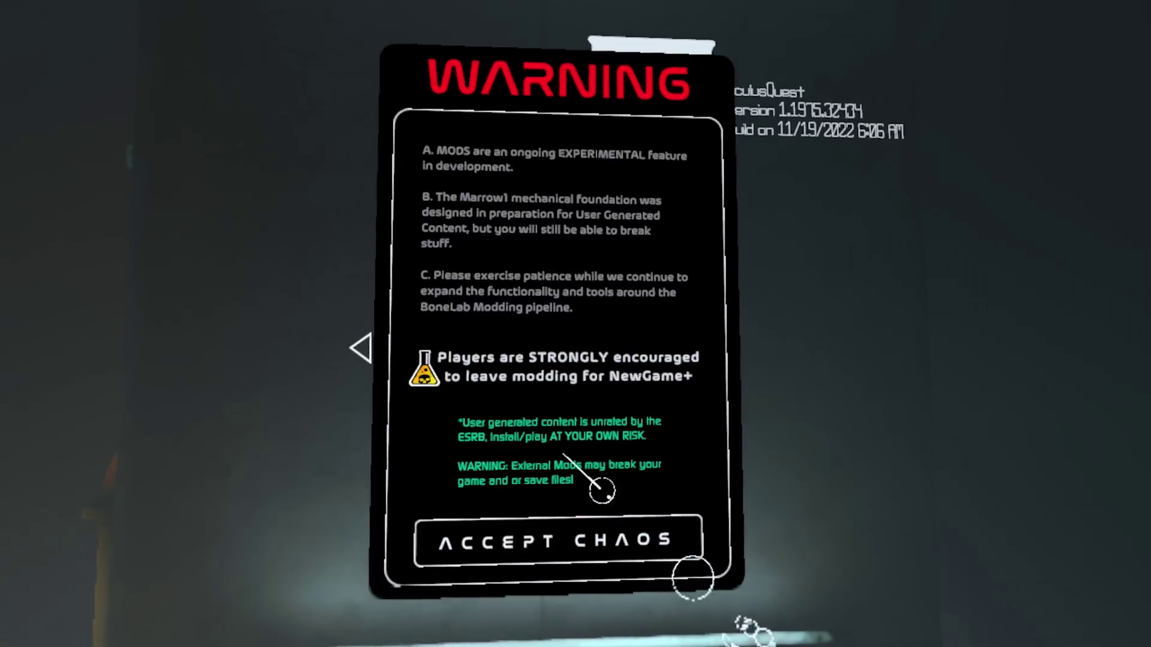
{"action": "left_click", "coordinate": [637, 542]}
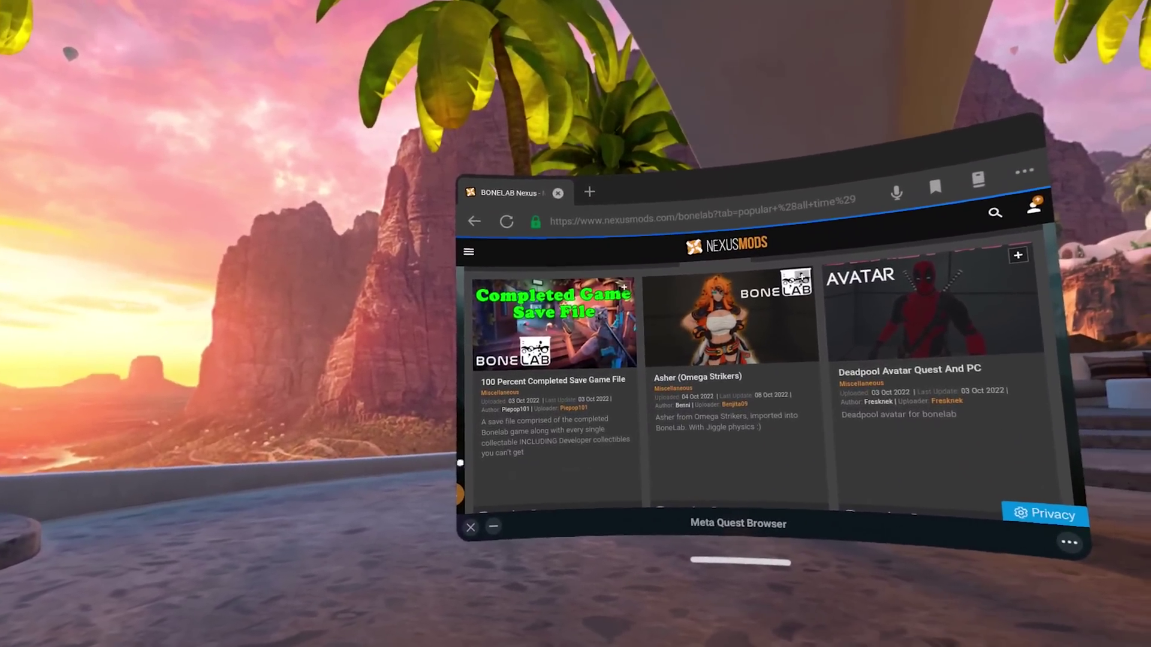
Step: Open the 100 Percent Completed Save Game File mod on Nexus Mods and manually download the Completed Save(Everything unlocked) file
{"action": "left_click", "coordinate": [539, 329]}
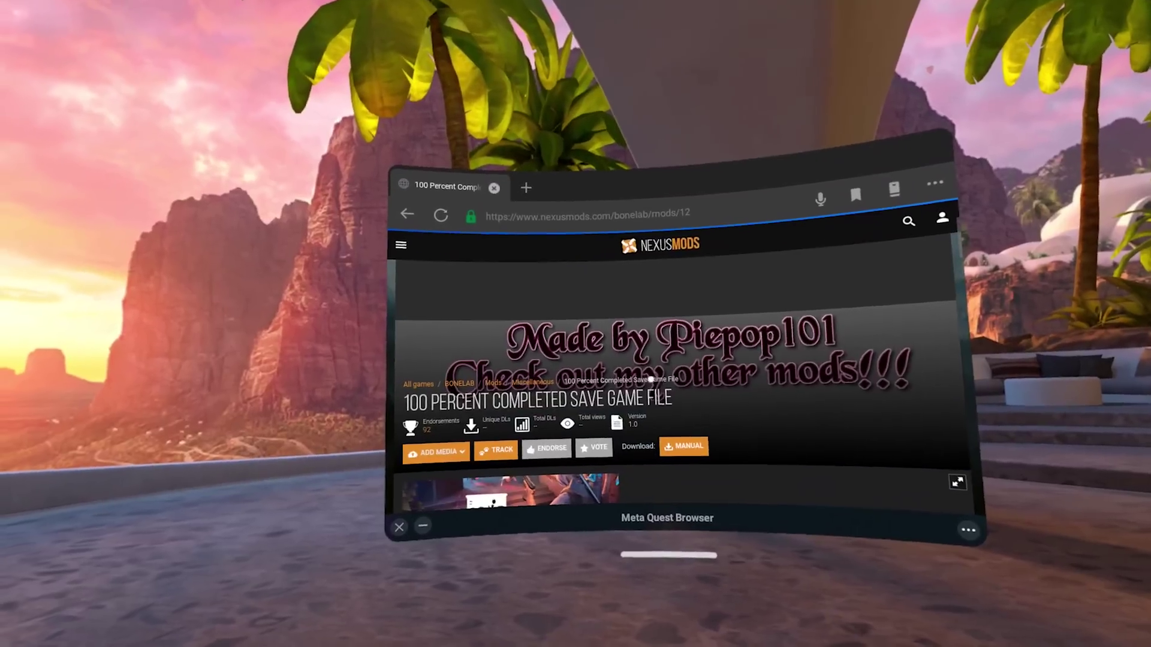
{"action": "scroll", "coordinate": [651, 379], "scroll_direction": "down", "scroll_amount": 3}
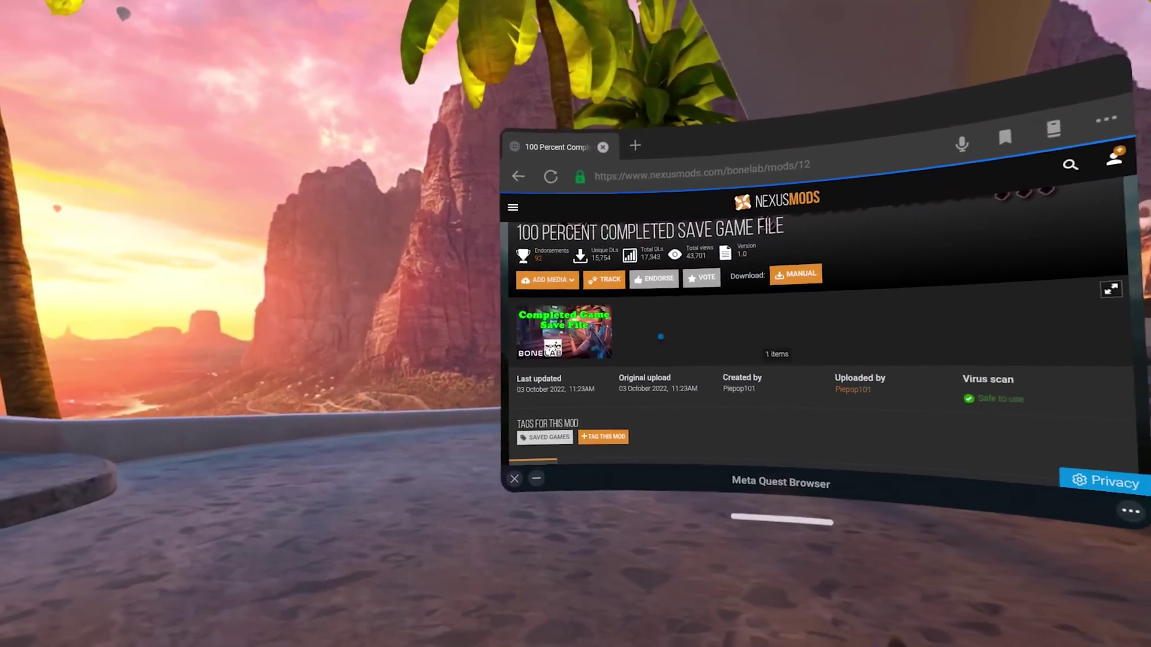
{"action": "scroll", "coordinate": [661, 337], "scroll_direction": "down", "scroll_amount": 3}
{"action": "left_click", "coordinate": [585, 495]}
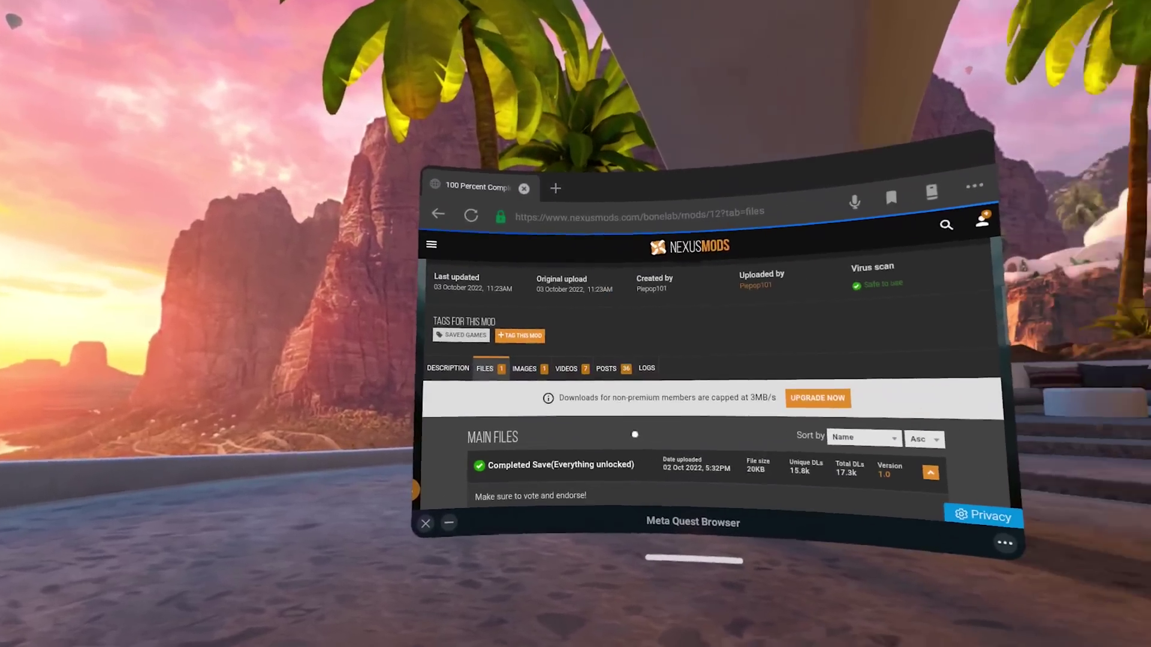
{"action": "scroll", "coordinate": [635, 434], "scroll_direction": "down", "scroll_amount": 3}
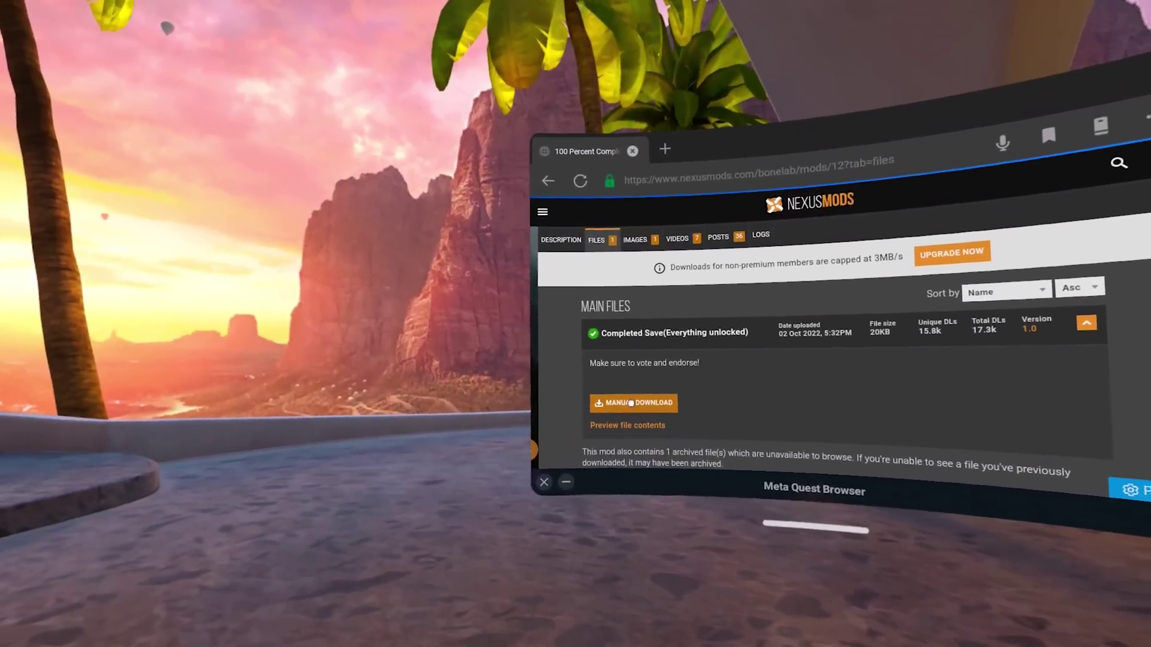
{"action": "left_click", "coordinate": [642, 404]}
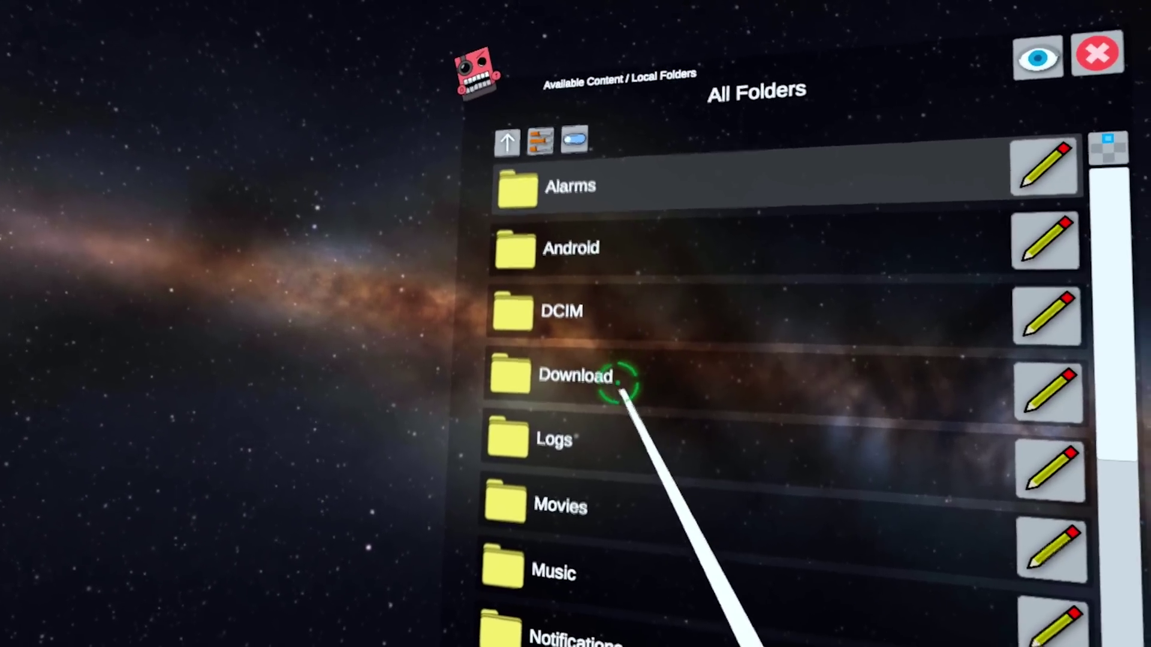
Step: Copy Completed Dev Save-12-1-0-1664728351.zip from the Download folder and leave file management
{"action": "left_click", "coordinate": [623, 381]}
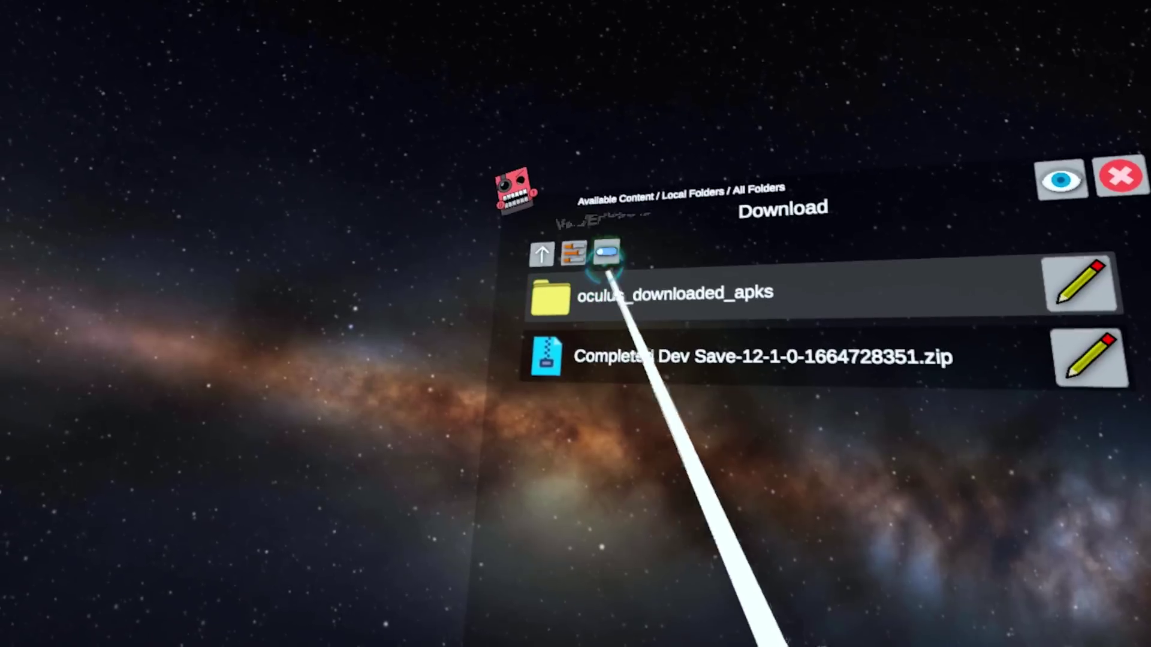
{"action": "left_click", "coordinate": [601, 241]}
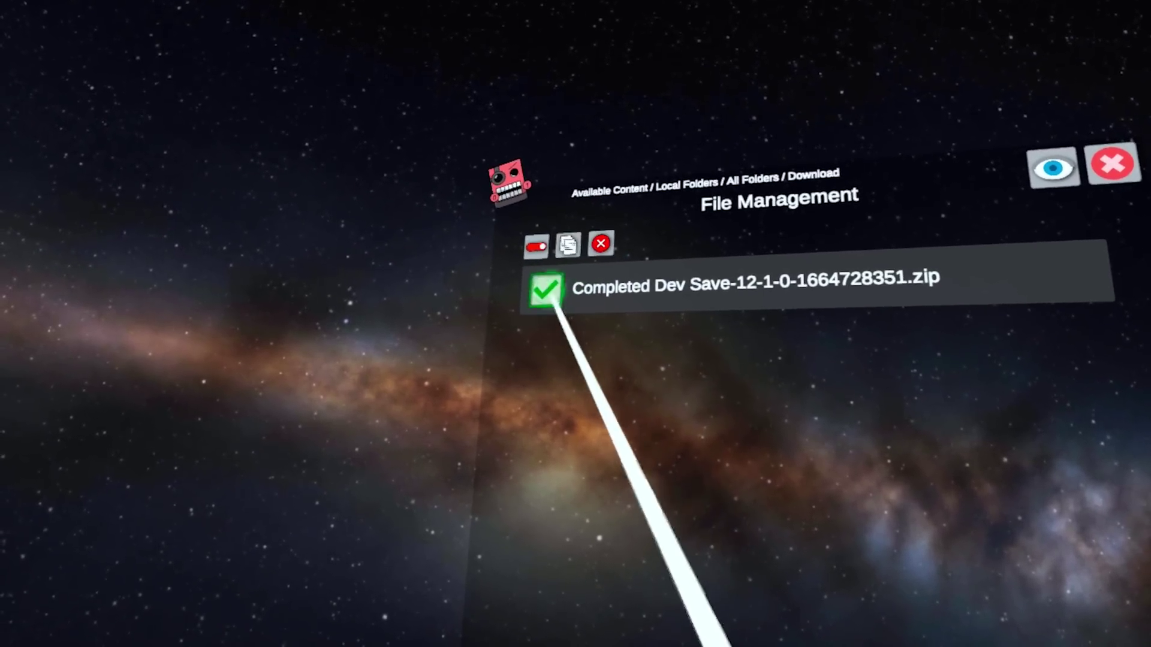
{"action": "left_click", "coordinate": [562, 247]}
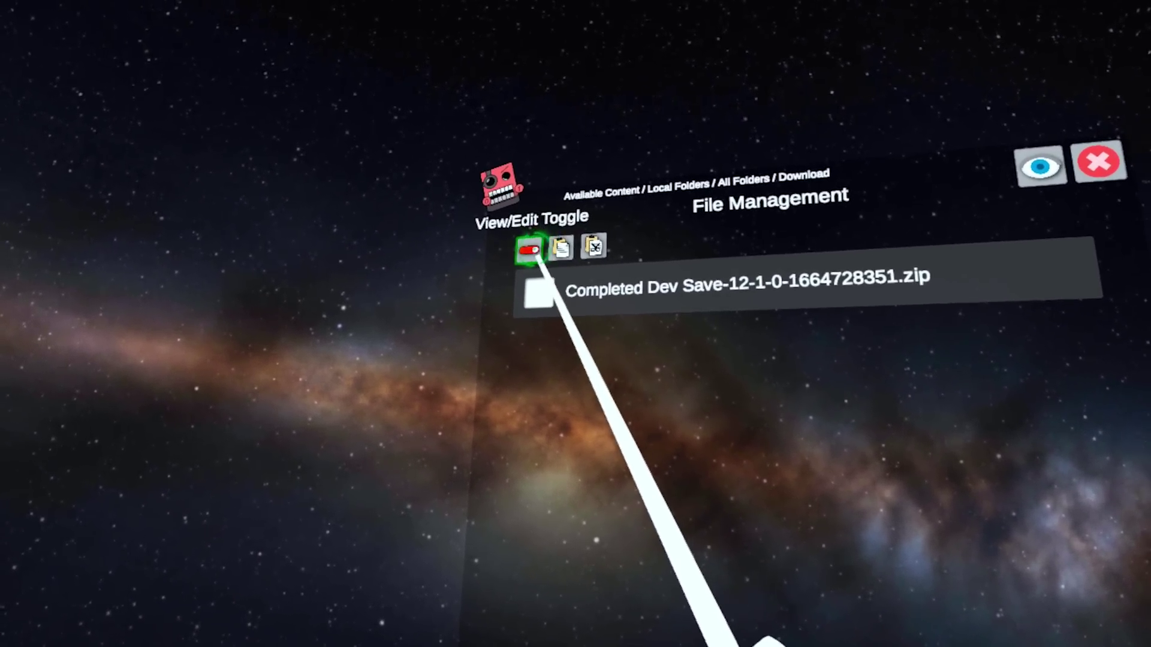
{"action": "left_click", "coordinate": [524, 249]}
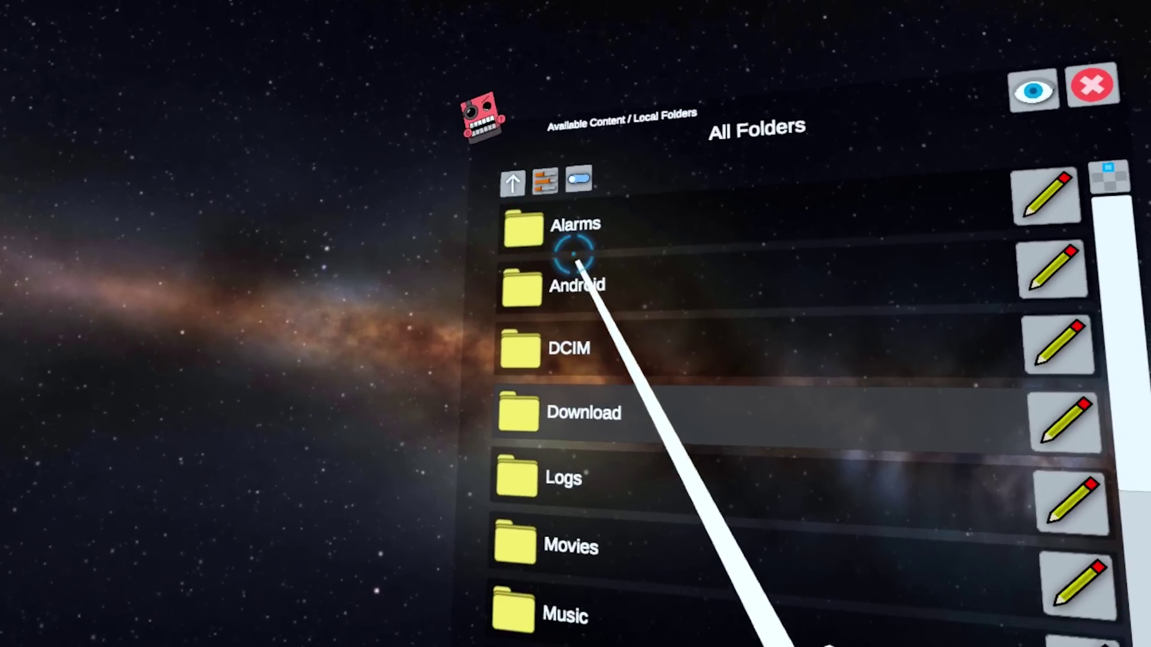
Step: Go into Android/data and extract the copied Completed Dev Save-12-1-0-1664728351.zip there, acknowledging the finished extraction
{"action": "left_click", "coordinate": [586, 292]}
{"action": "left_click", "coordinate": [588, 247]}
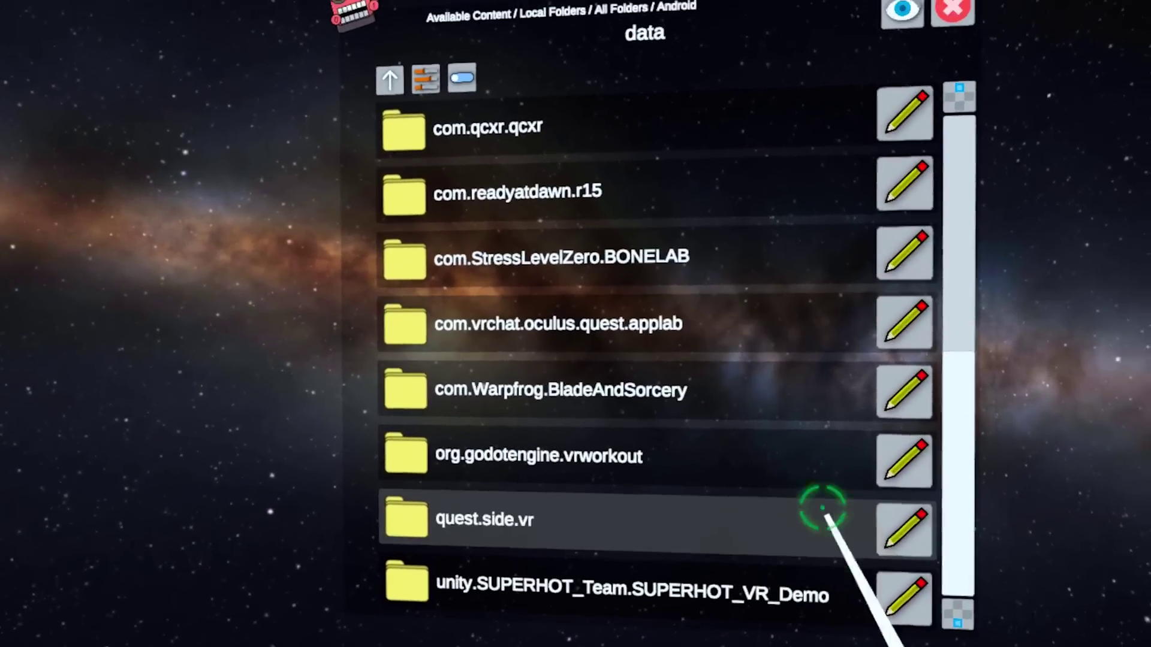
{"action": "left_click", "coordinate": [655, 359]}
{"action": "left_click", "coordinate": [650, 365]}
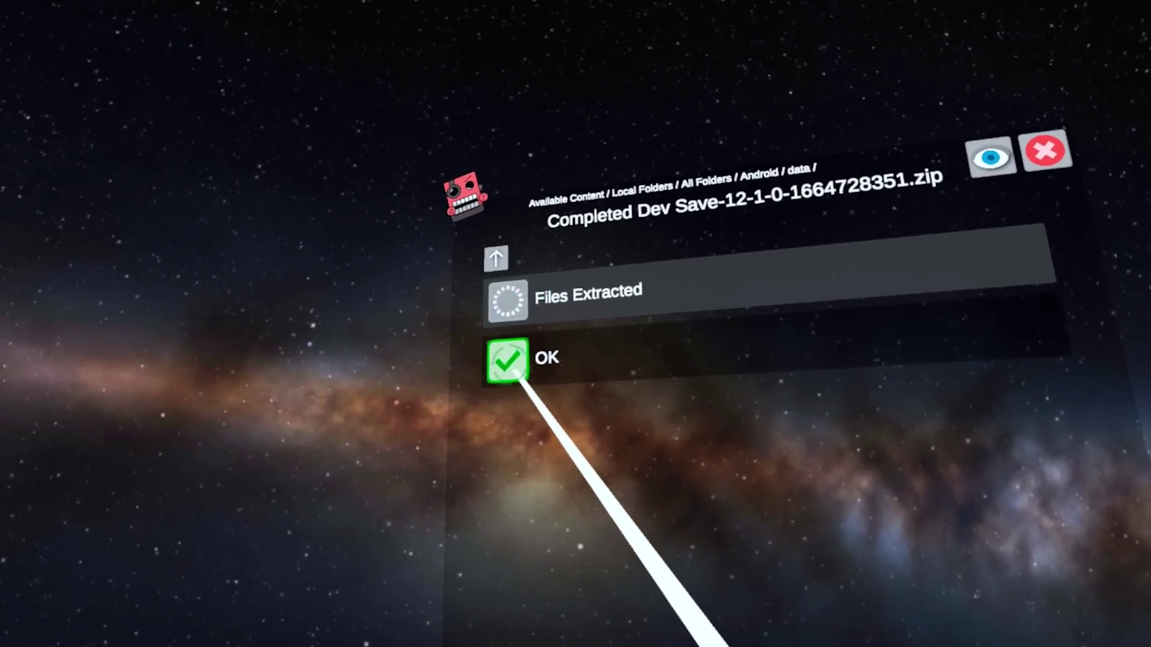
{"action": "left_click", "coordinate": [508, 359]}
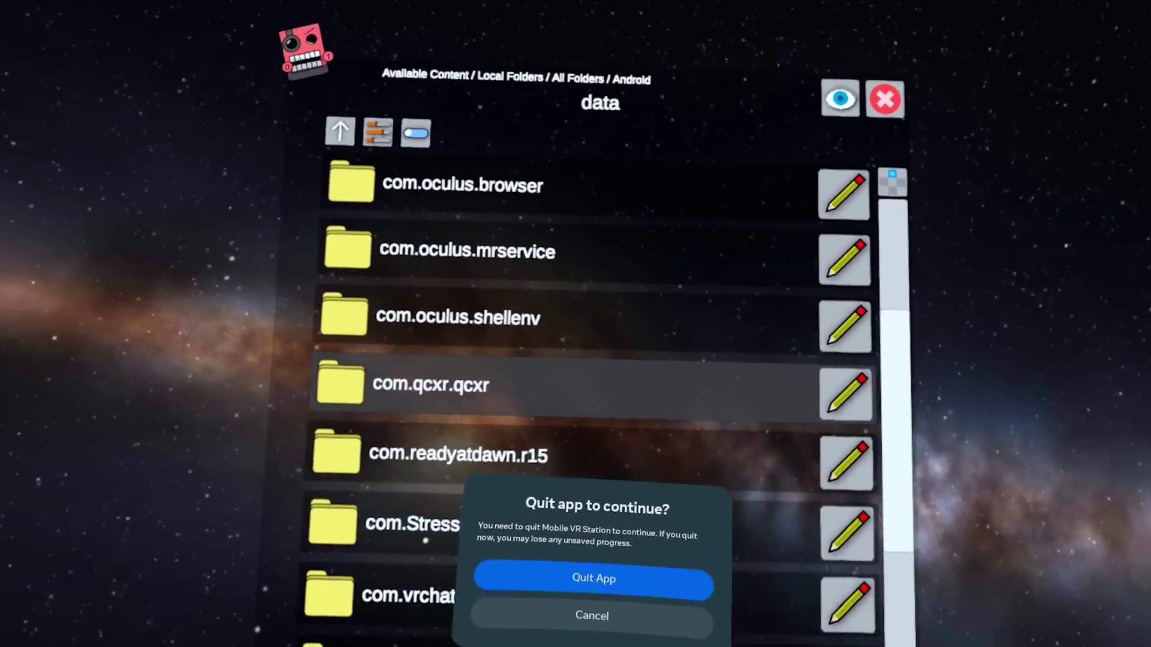
Step: Quit Mobile VR Station and show the headset's own storage location in the Files app
{"action": "left_click", "coordinate": [593, 579]}
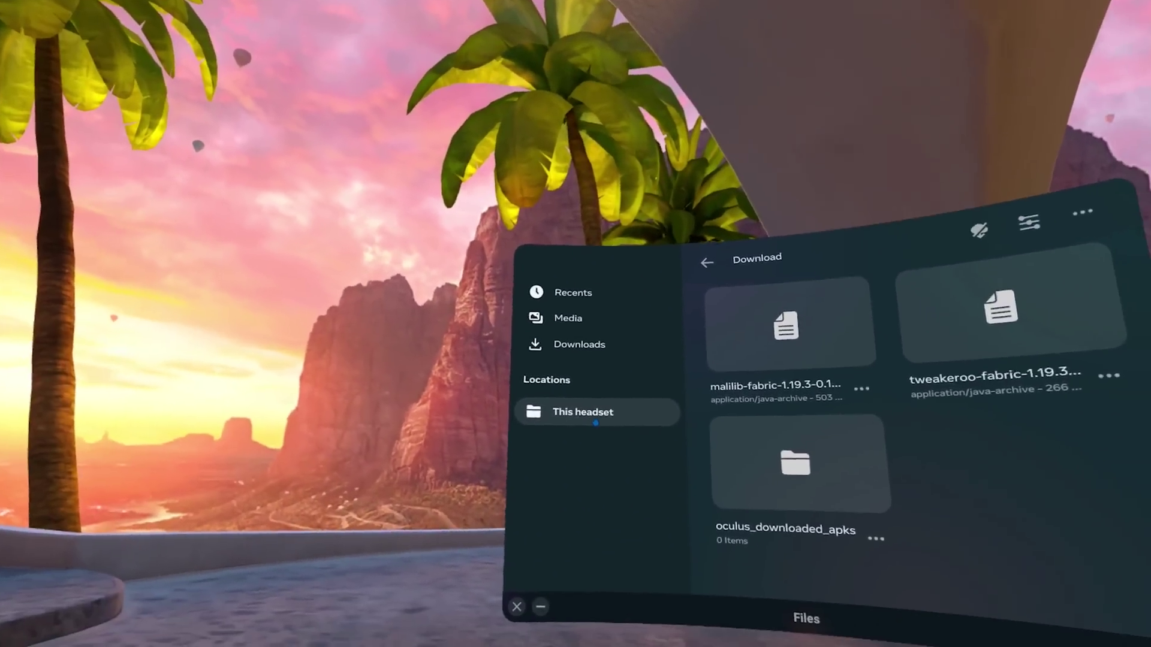
{"action": "left_click", "coordinate": [596, 423]}
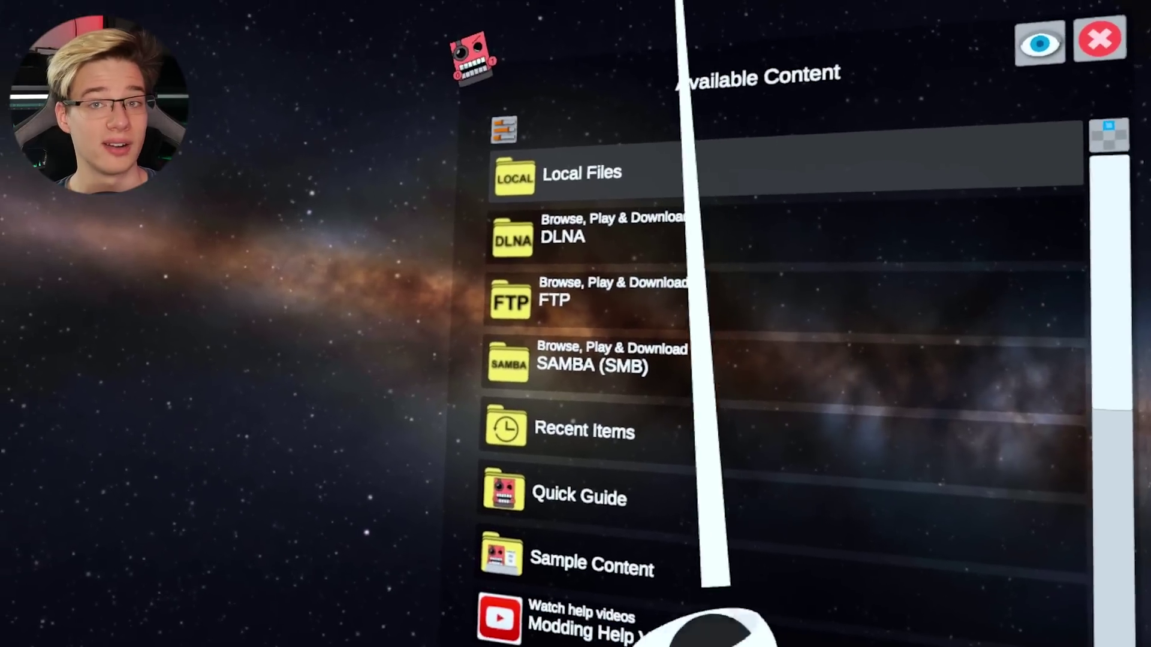
Step: Back in Mobile VR Station, create a new SAMBA (SMB) server entry and enter "mystiv" as the server name
{"action": "left_click", "coordinate": [623, 358]}
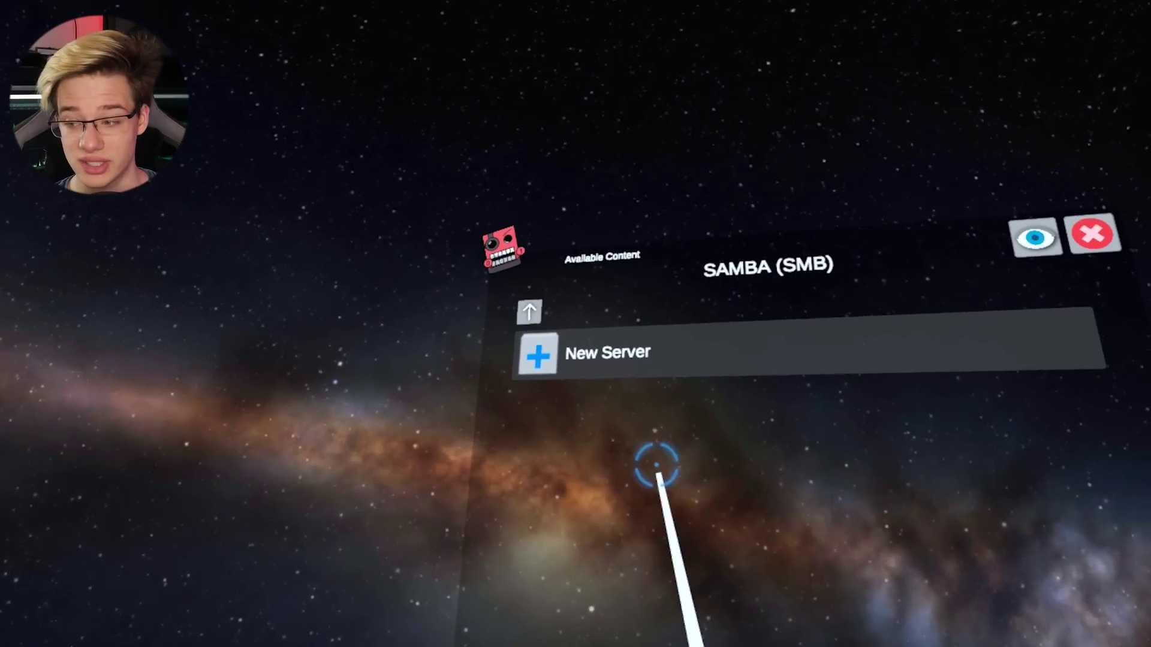
{"action": "left_click", "coordinate": [626, 353]}
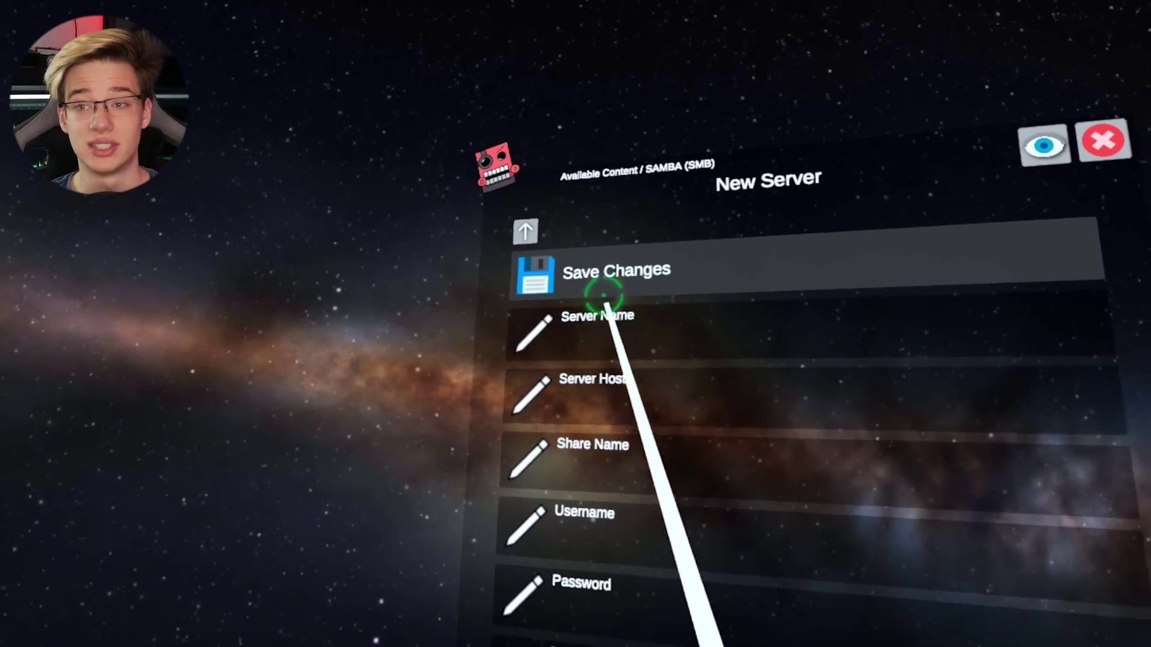
{"action": "left_click", "coordinate": [600, 329]}
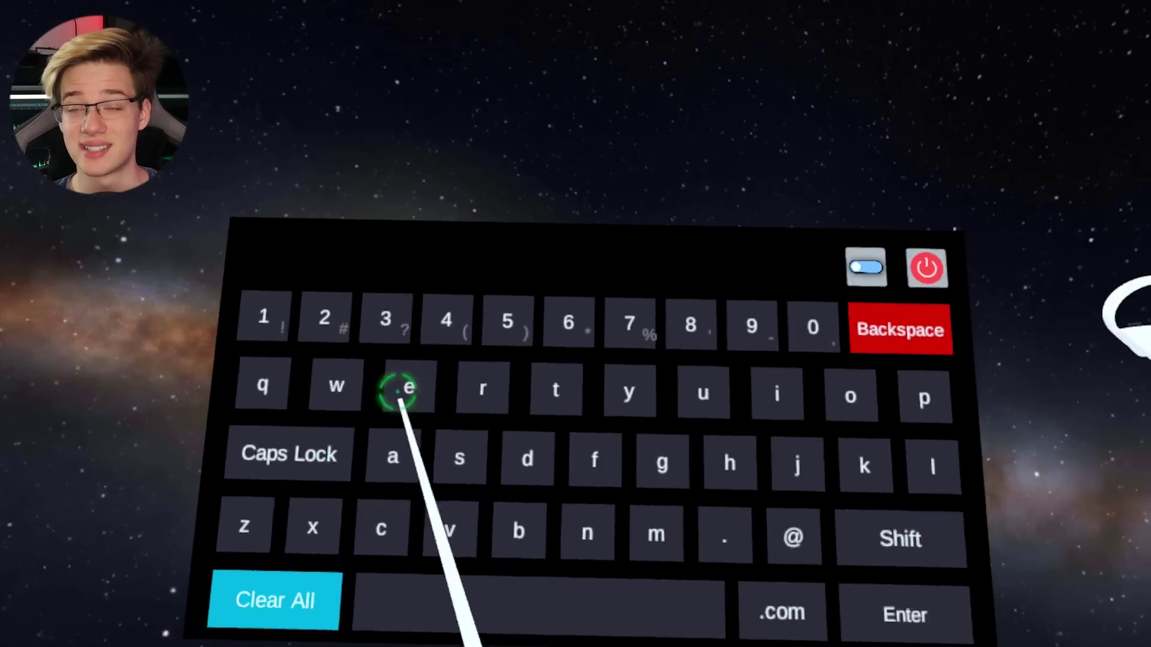
{"action": "type", "text": "mys"}
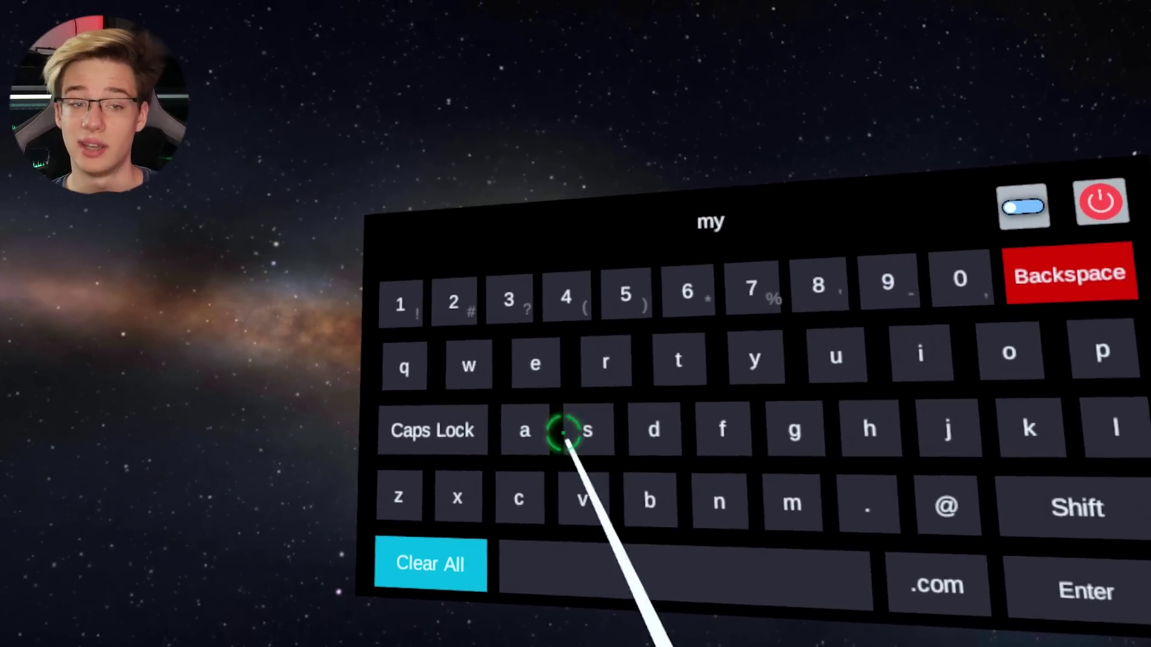
{"action": "type", "text": "tiv"}
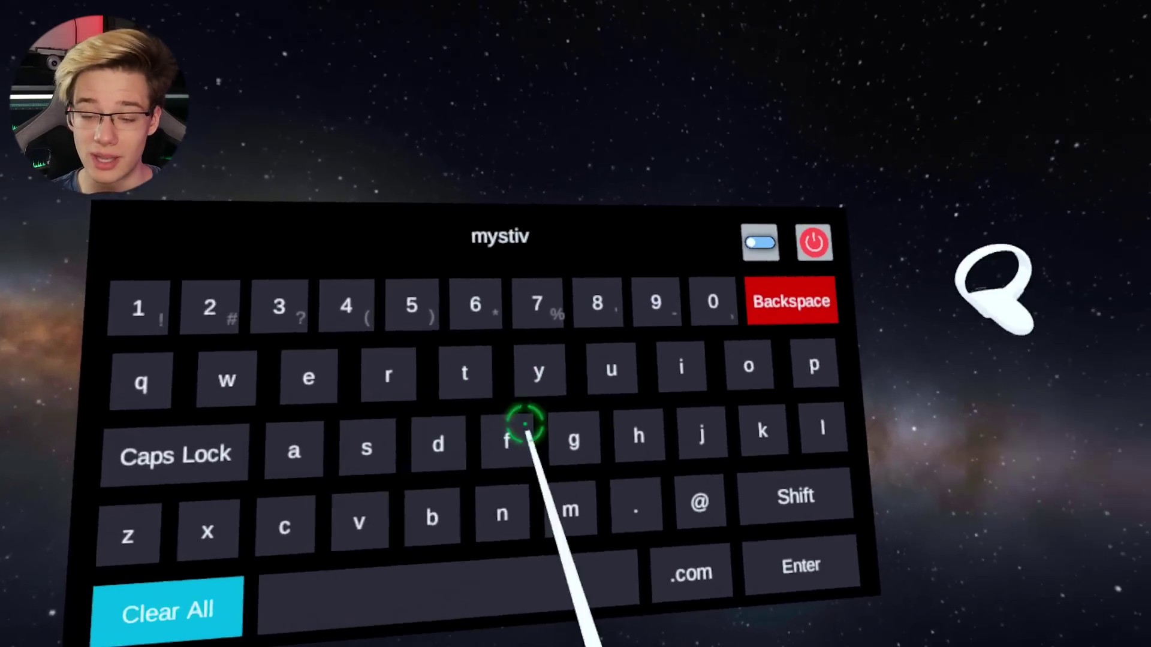